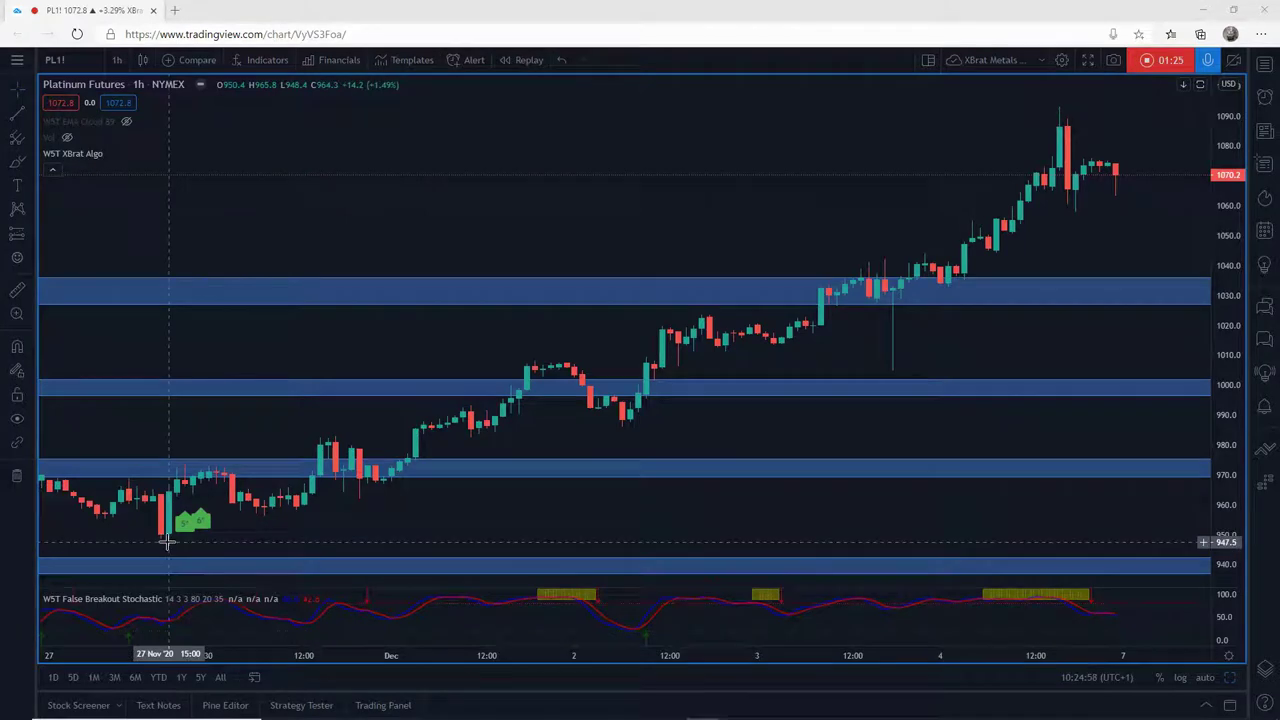
Step: Rescale the price axis to about 900–1130 and the time axis to frame late November through 7 December
scroll(407, 565, "down", 5)
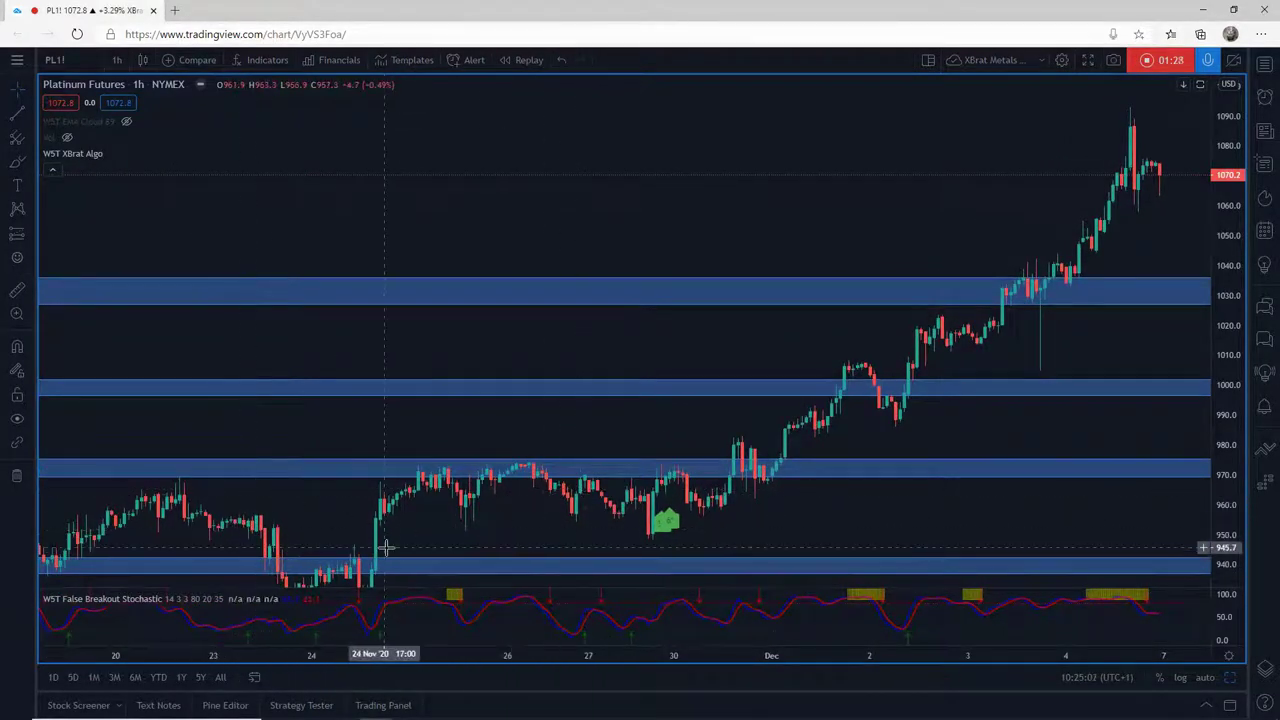
scroll(358, 654, "down", 3)
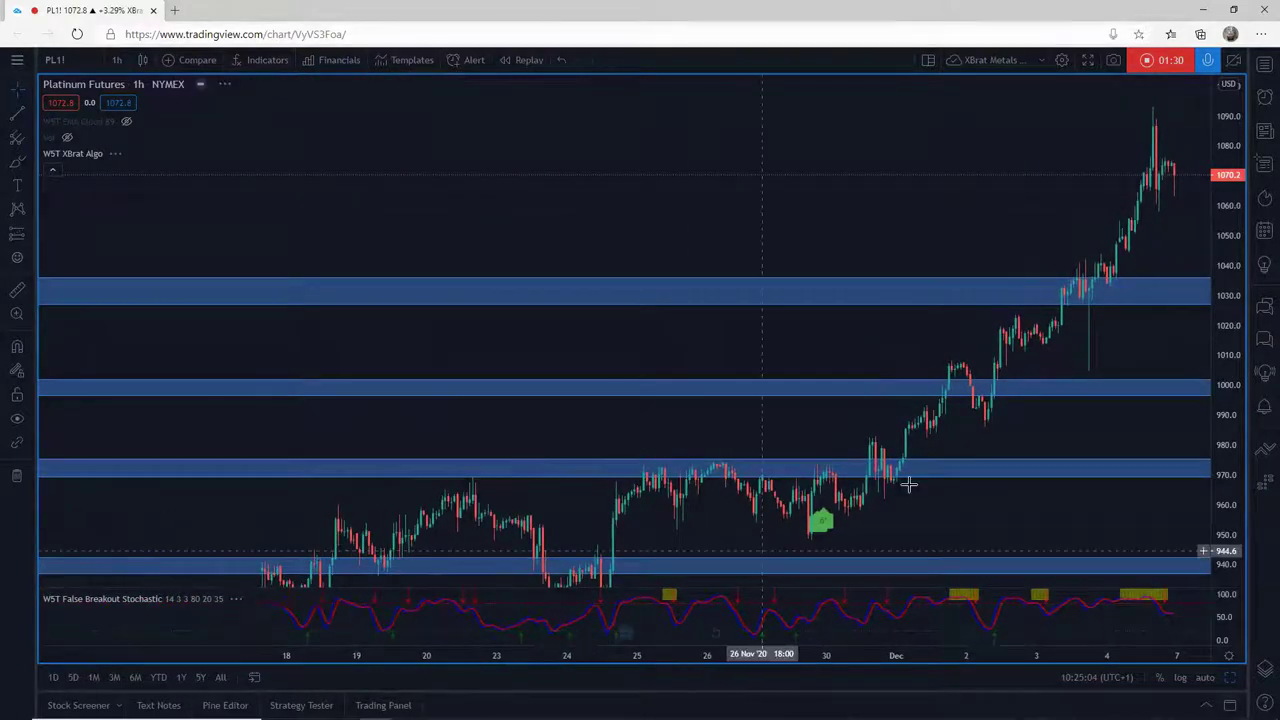
left_click_drag(1235, 293, 1235, 340)
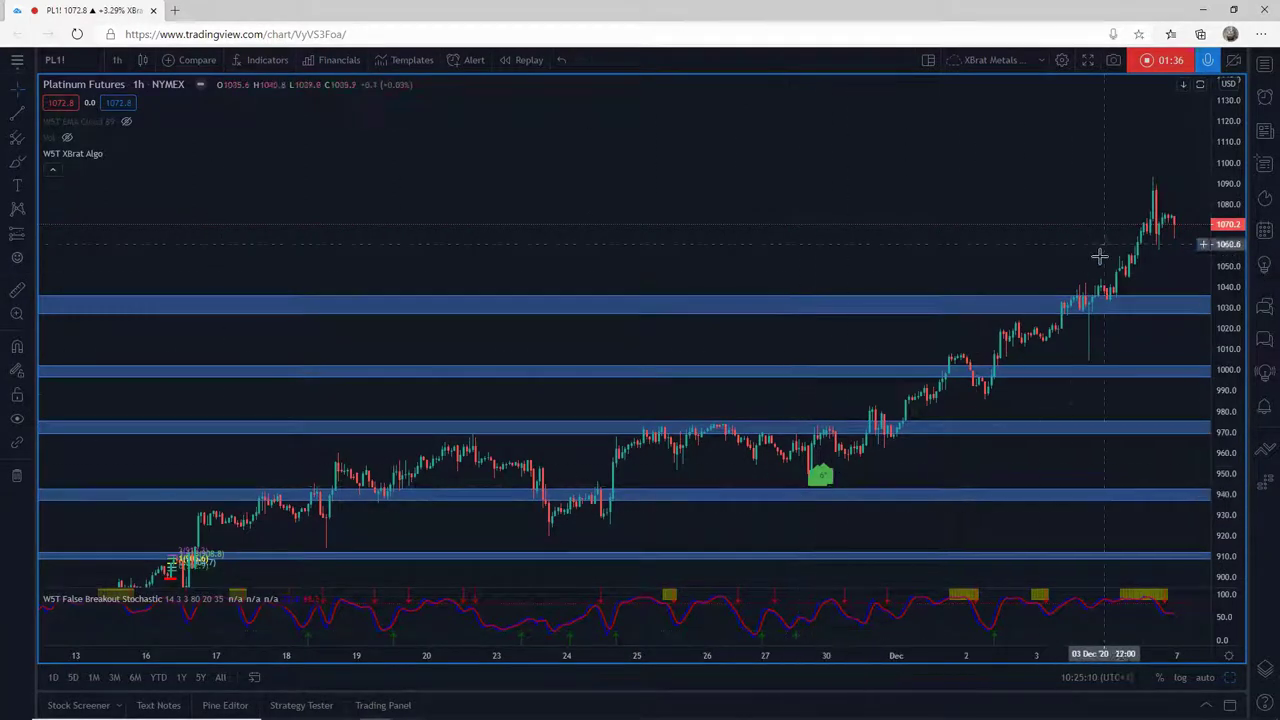
left_click_drag(1001, 656, 737, 681)
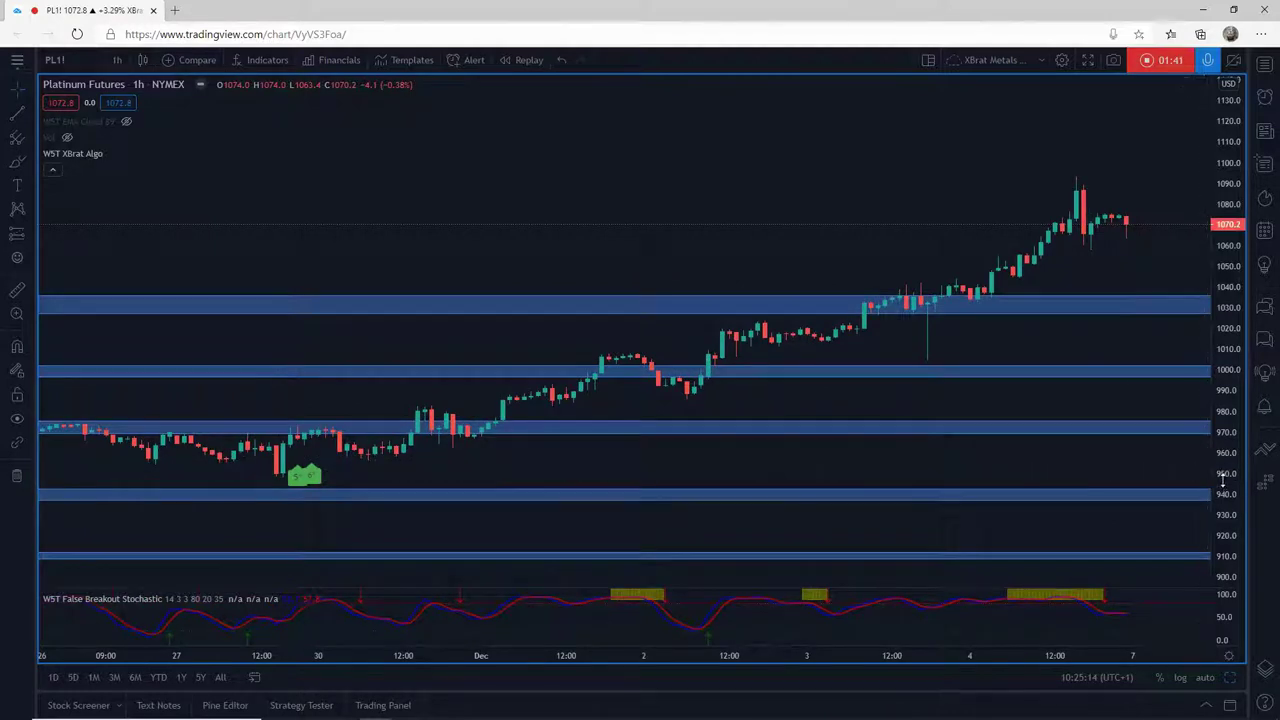
left_click_drag(1224, 478, 1245, 330)
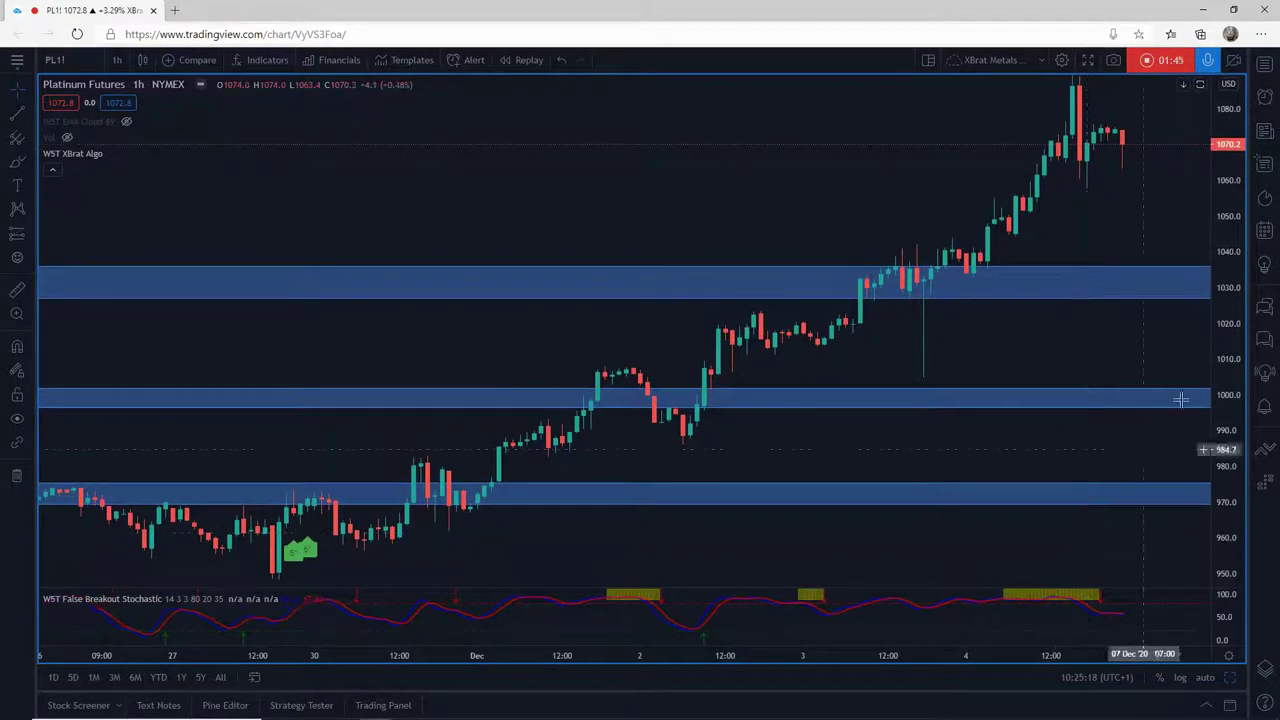
left_click_drag(1230, 272, 1023, 528)
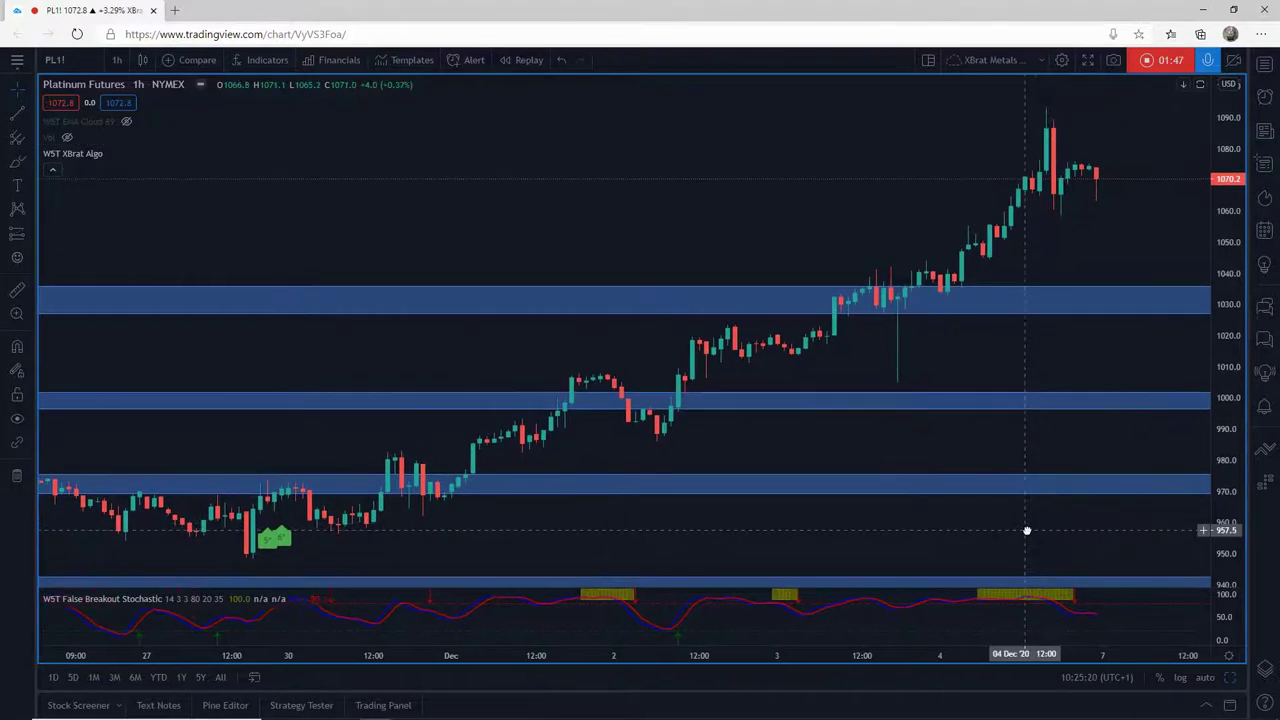
Step: Pick Fib Speed Resistance Fan from the Gann and Fibonacci tools
left_click(31, 137)
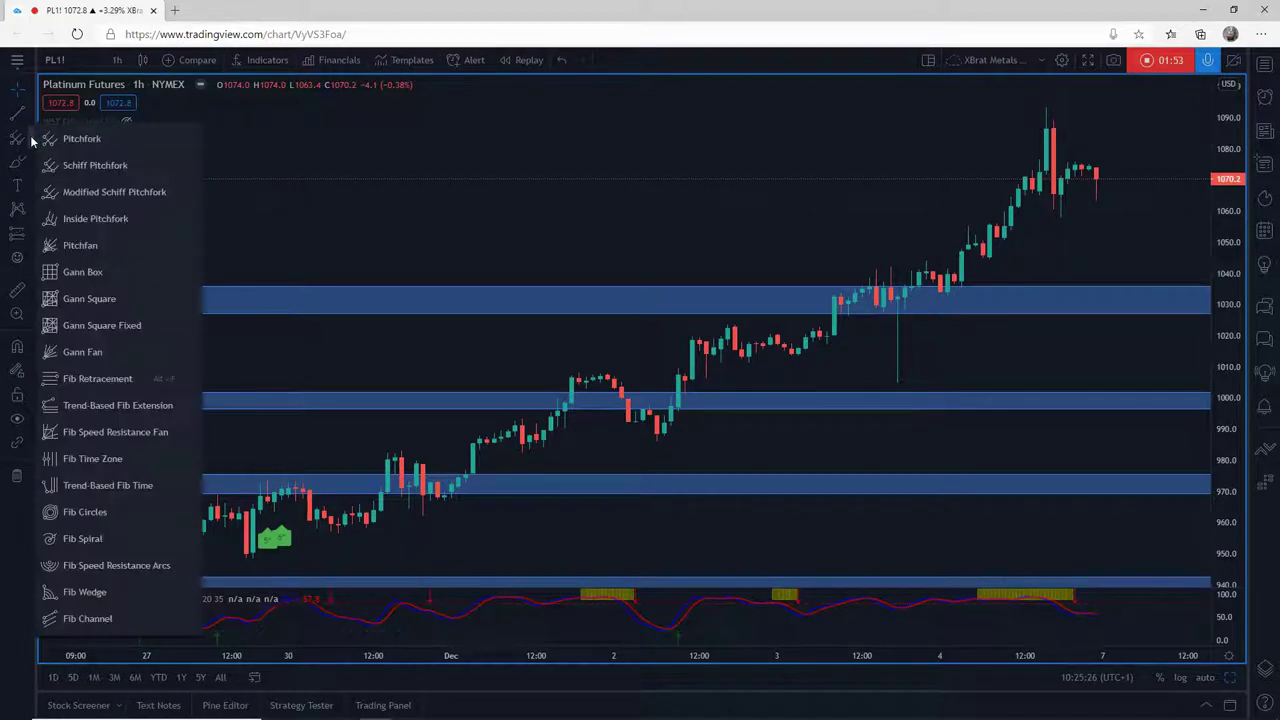
left_click(86, 434)
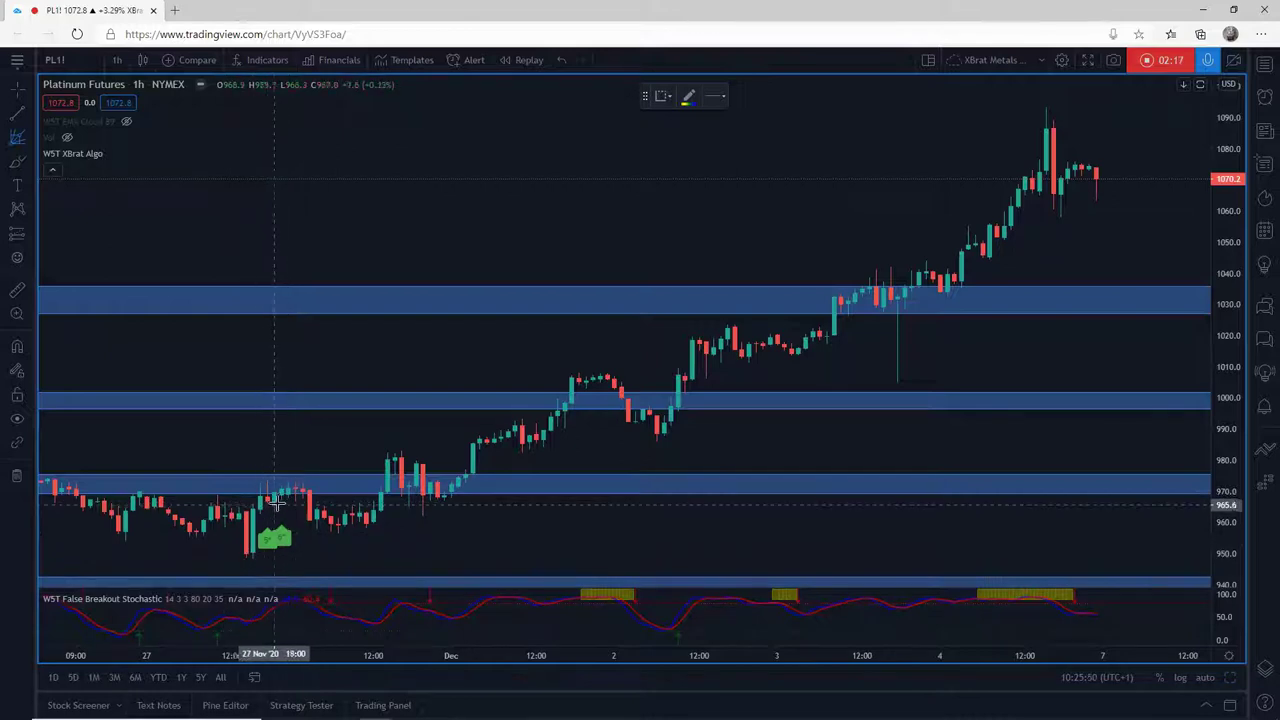
Step: Place the fan from the 27 Nov low near 948 to the 4 Dec high near 1093.6, then deselect it
left_click(250, 558)
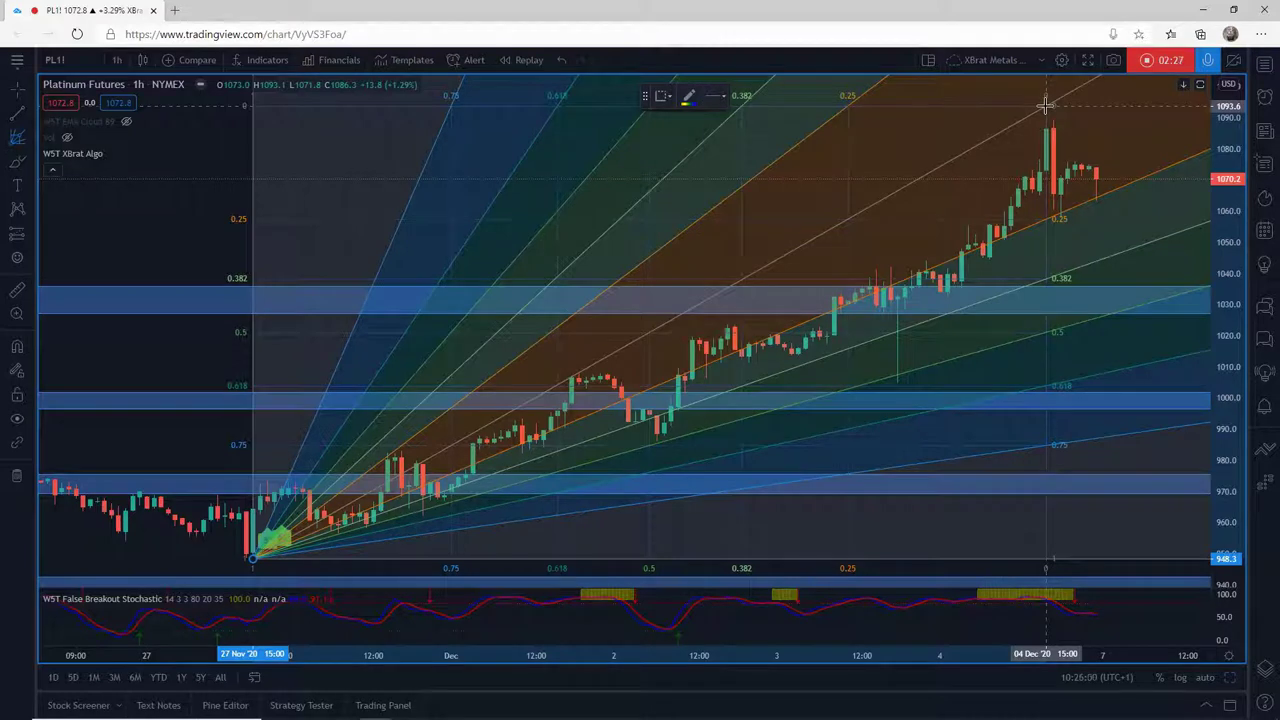
left_click(1045, 103)
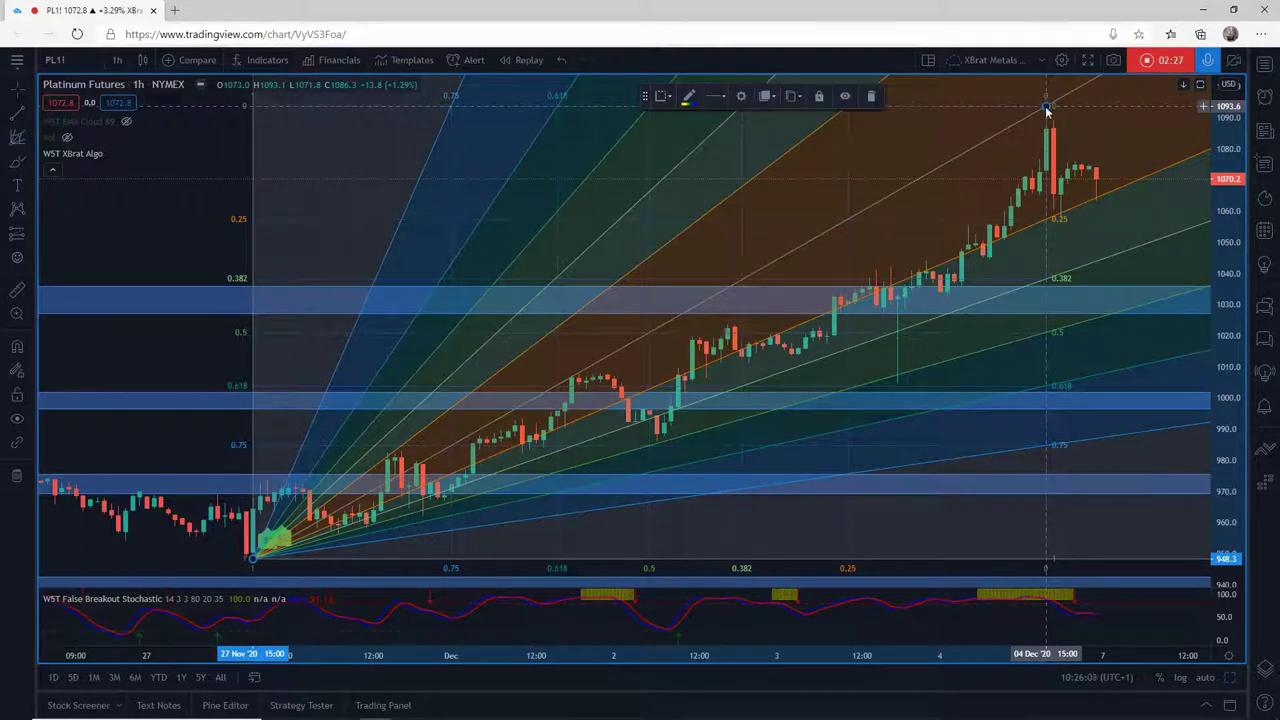
left_click(104, 219)
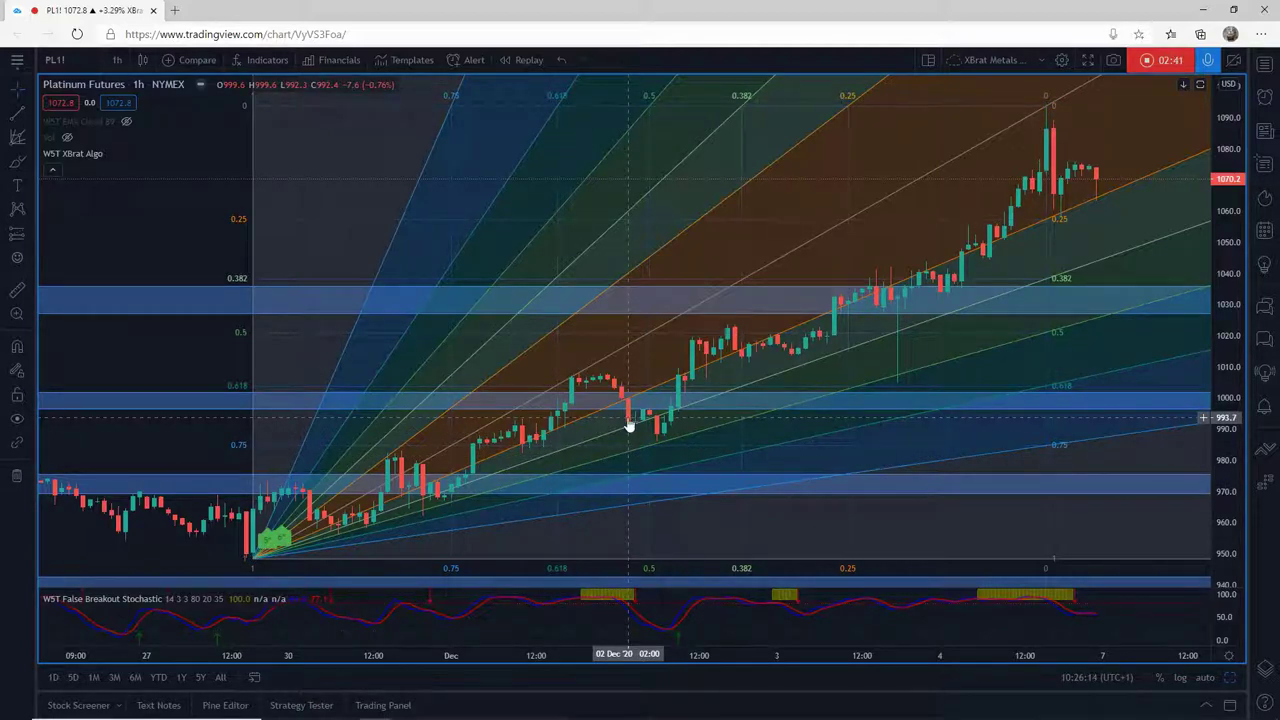
Step: Zoom in on early December and pan so empty space shows right of the latest candles
left_click_drag(714, 655, 665, 658)
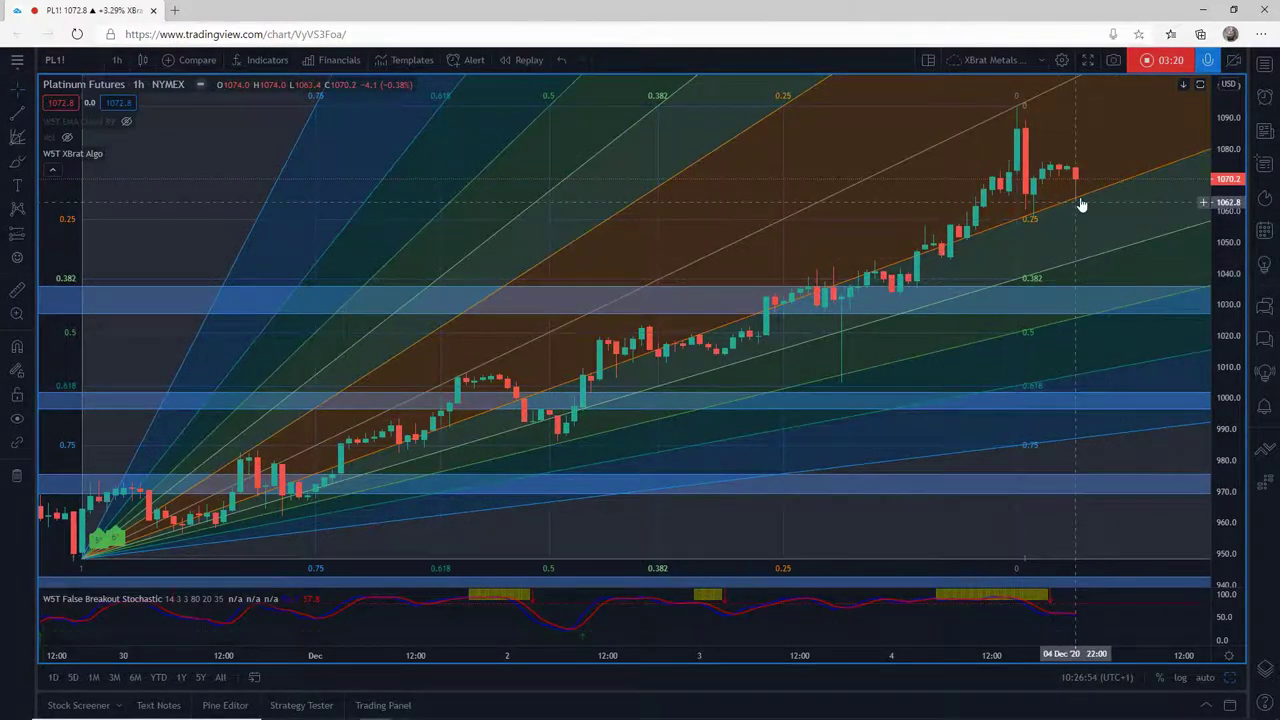
left_click_drag(1094, 323, 920, 328)
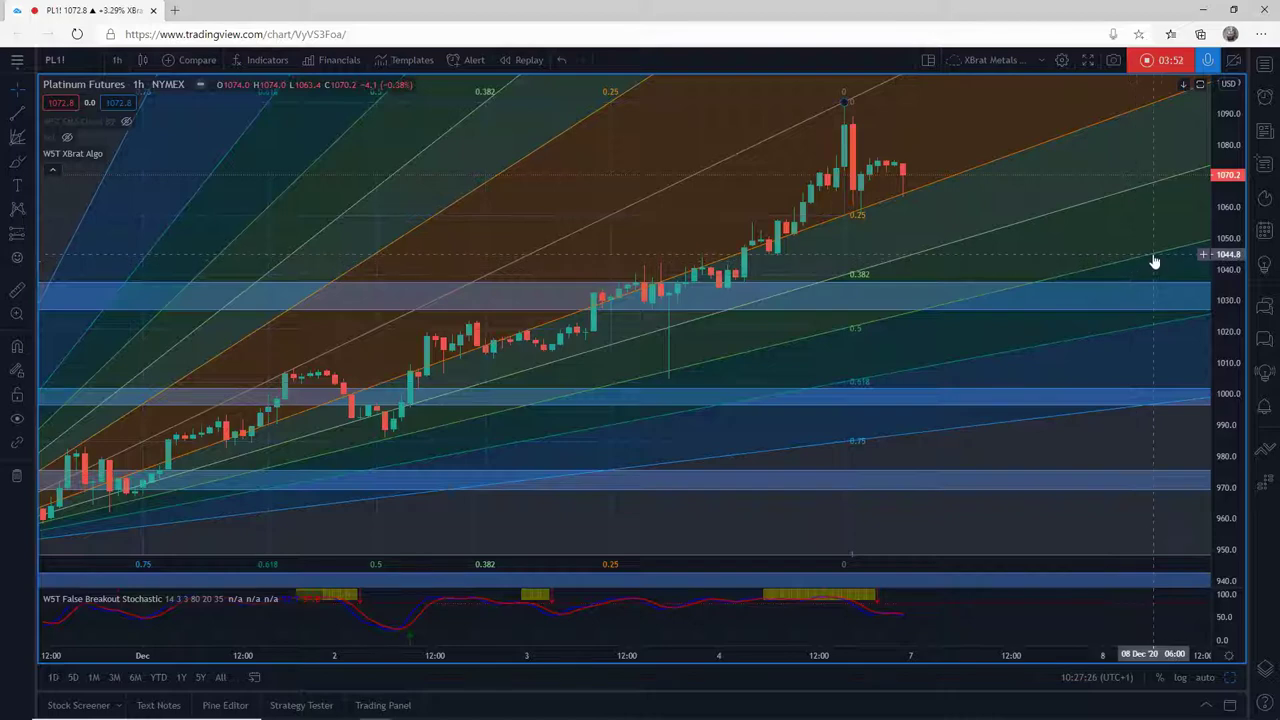
left_click_drag(1166, 263, 1036, 286)
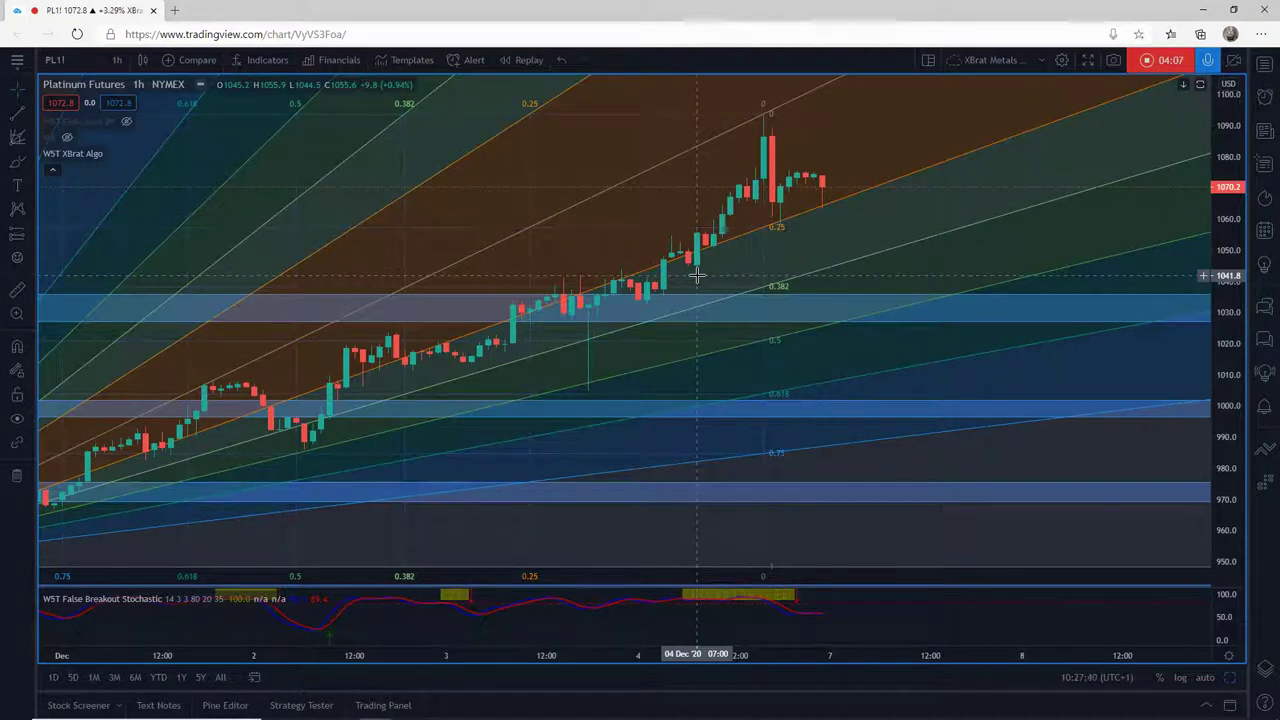
Step: Draw a rectangle over the 1058–1063 zone from 4 Dec into 7 Dec
left_click(33, 168)
left_click(58, 216)
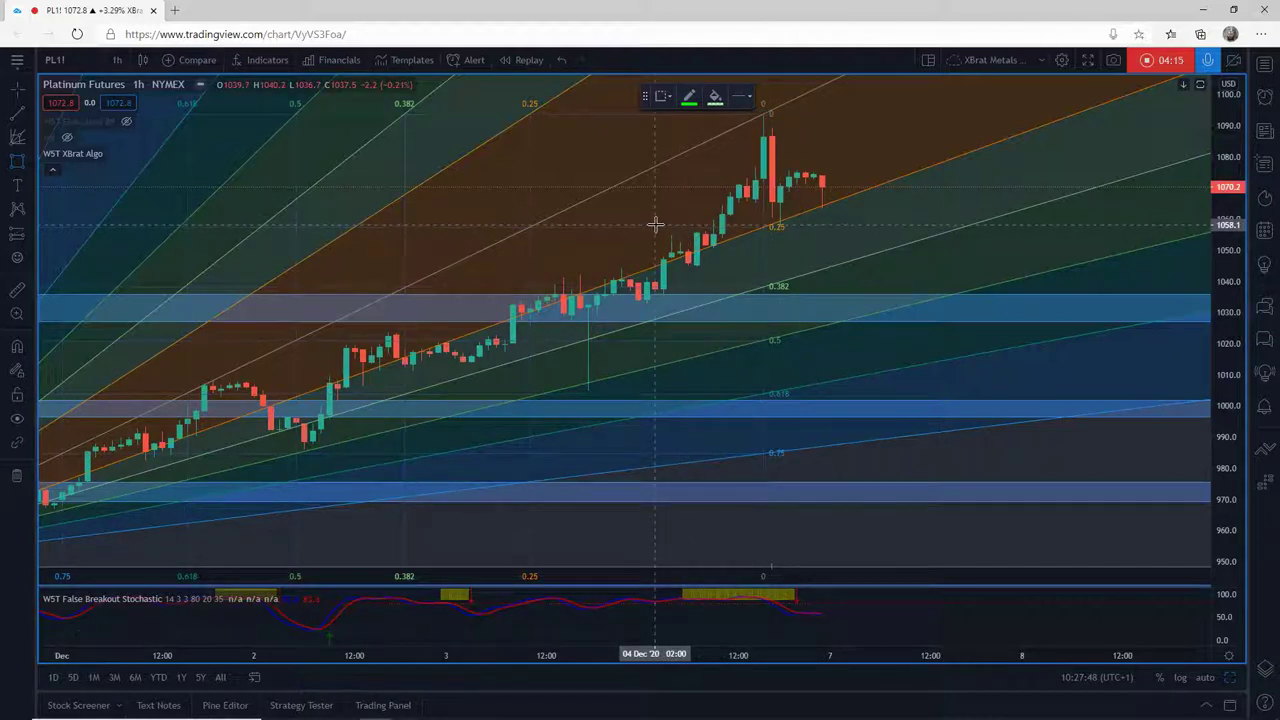
left_click_drag(655, 224, 963, 210)
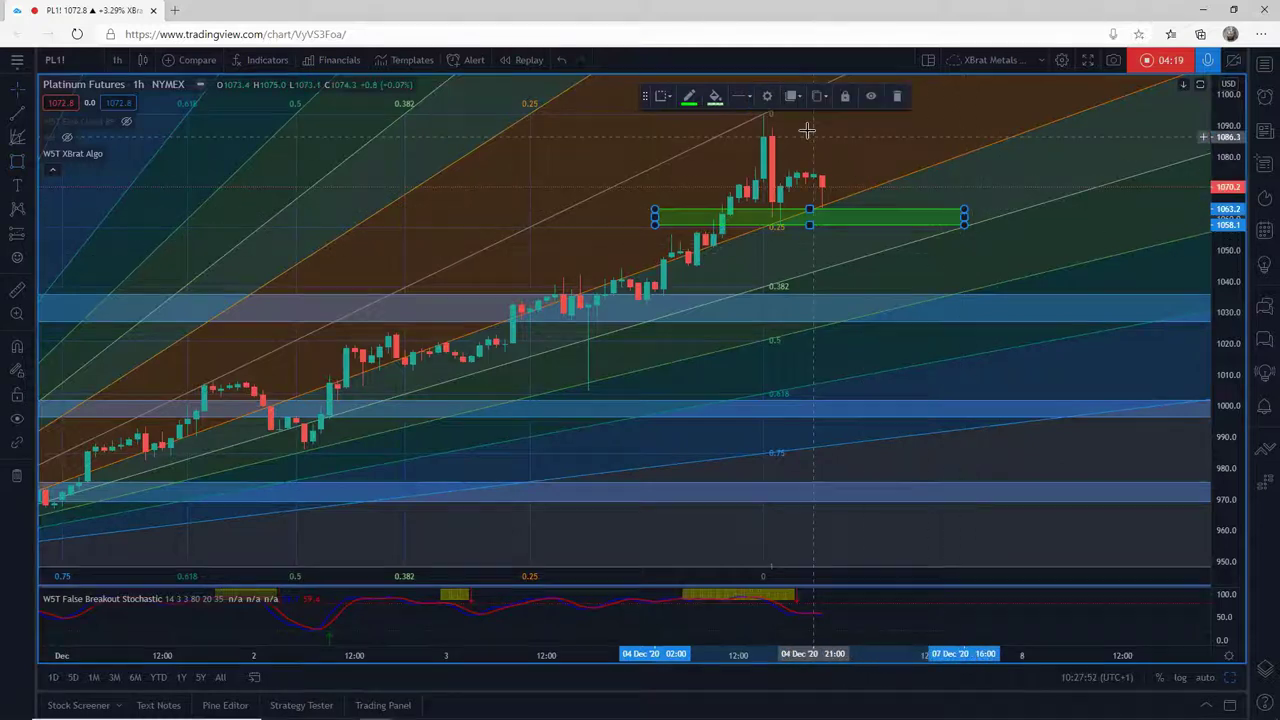
Step: Give the rectangle a light grey fill and a light grey border
left_click(690, 97)
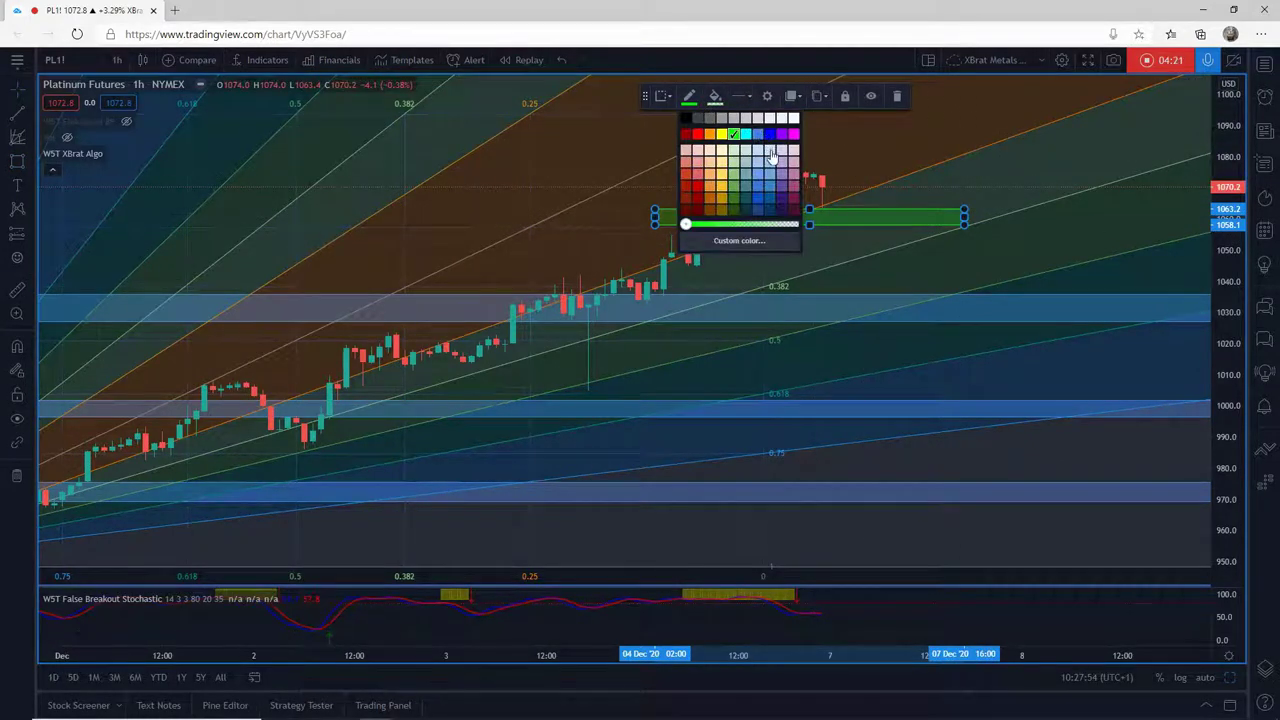
left_click(716, 97)
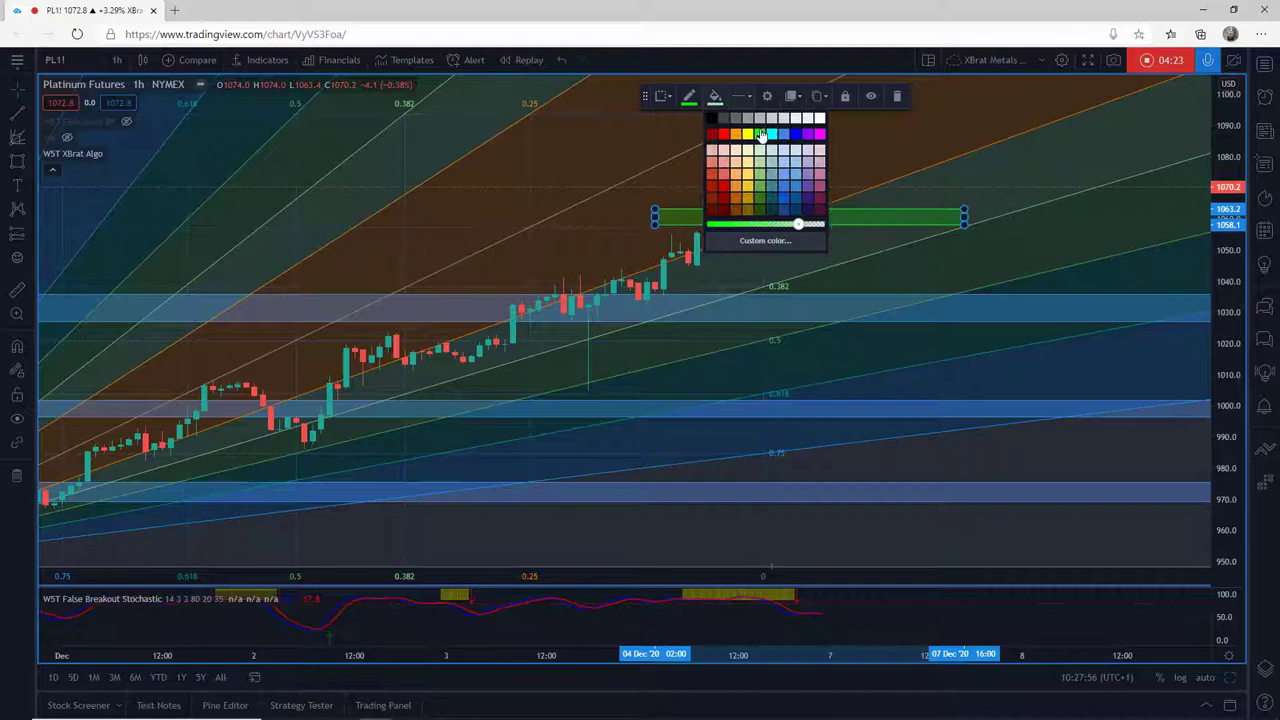
left_click(805, 150)
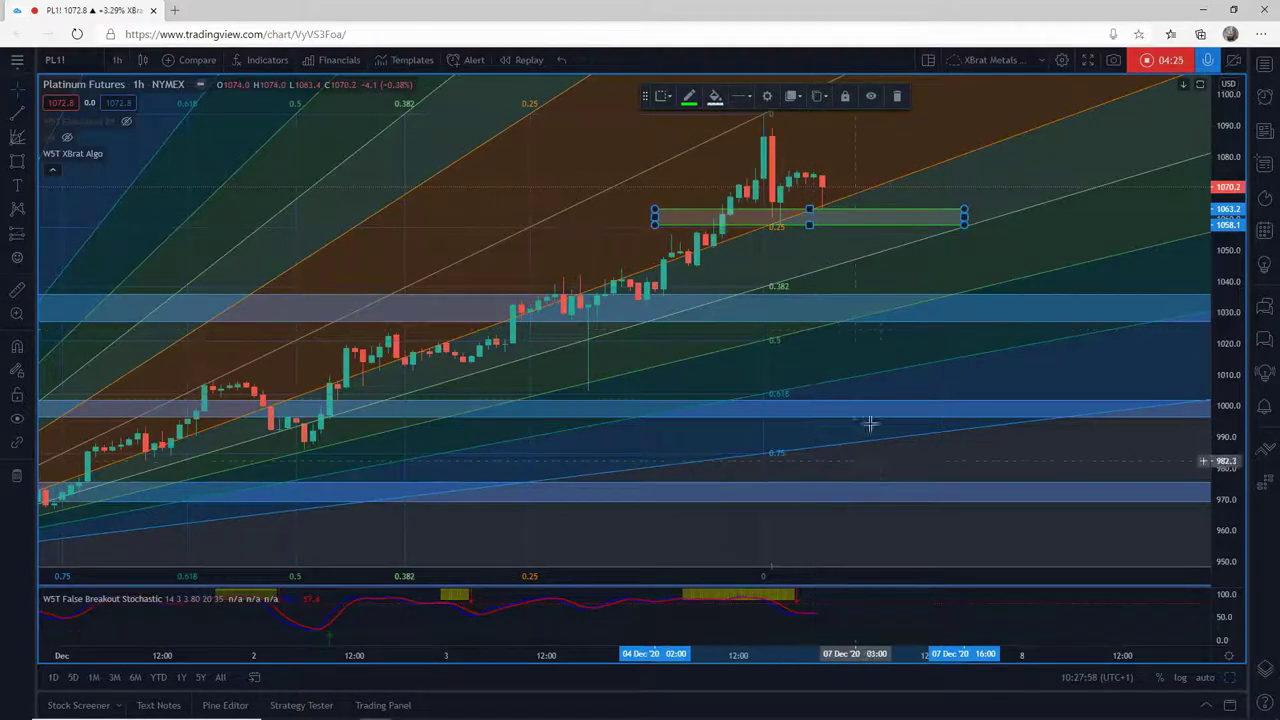
left_click(689, 97)
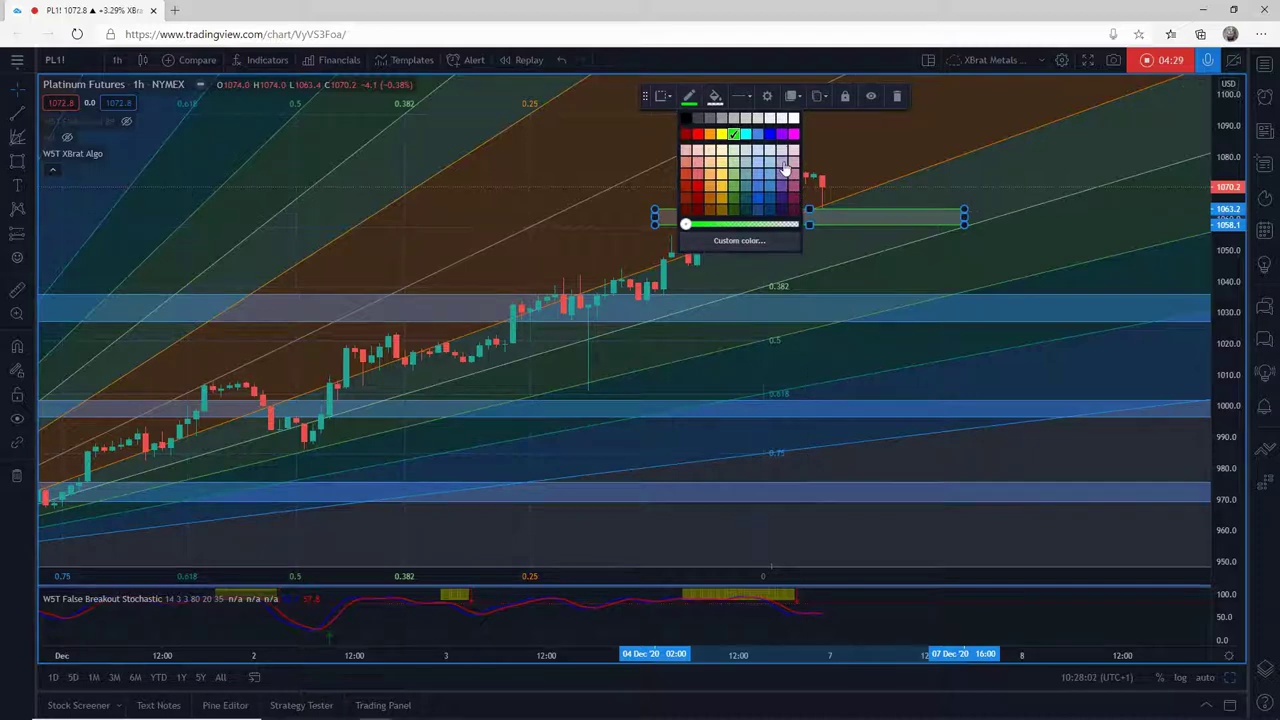
left_click(781, 168)
left_click(845, 200)
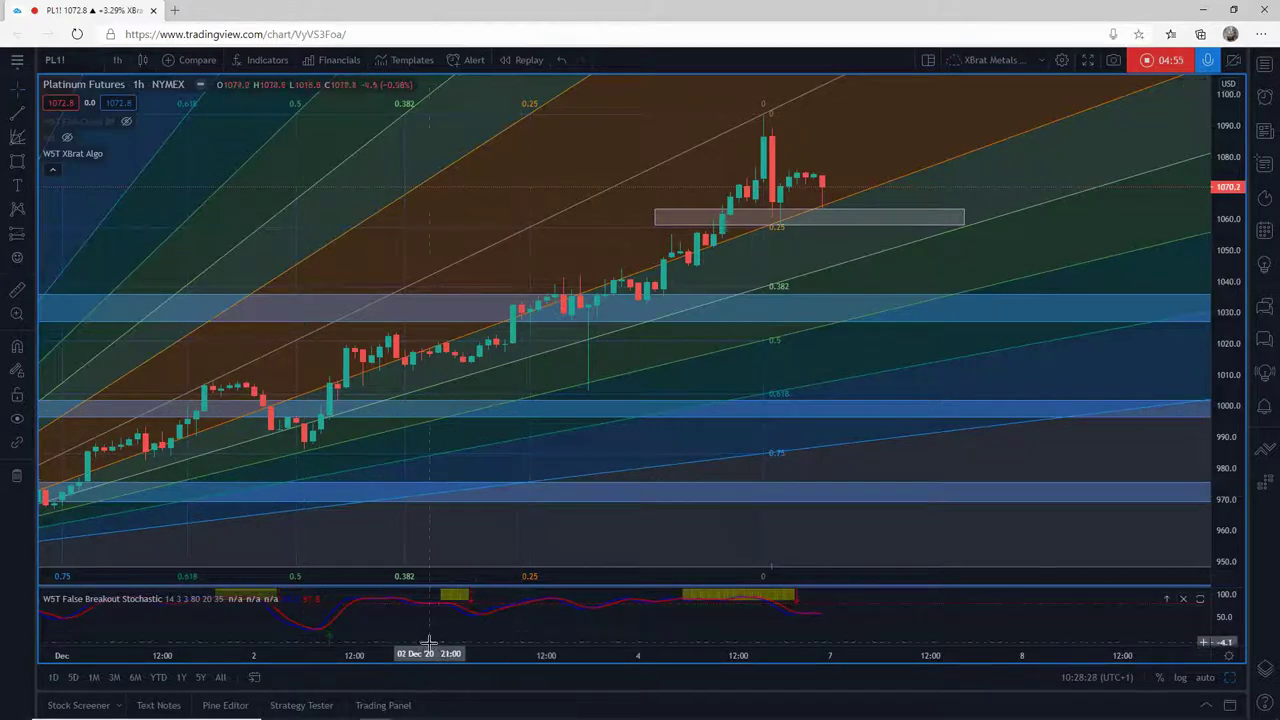
left_click_drag(420, 655, 514, 658)
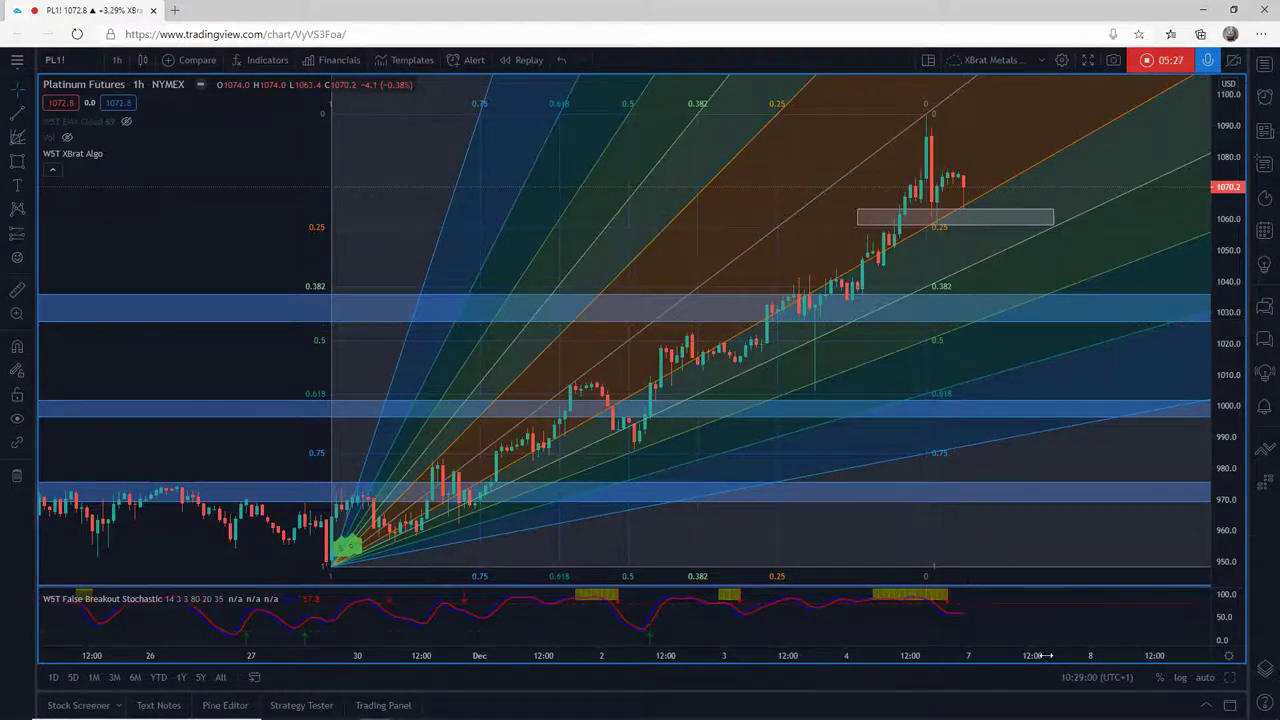
Step: Stretch the time axis around the December rally and bring up the Gann and Fibonacci tools list
left_click_drag(1050, 657, 967, 657)
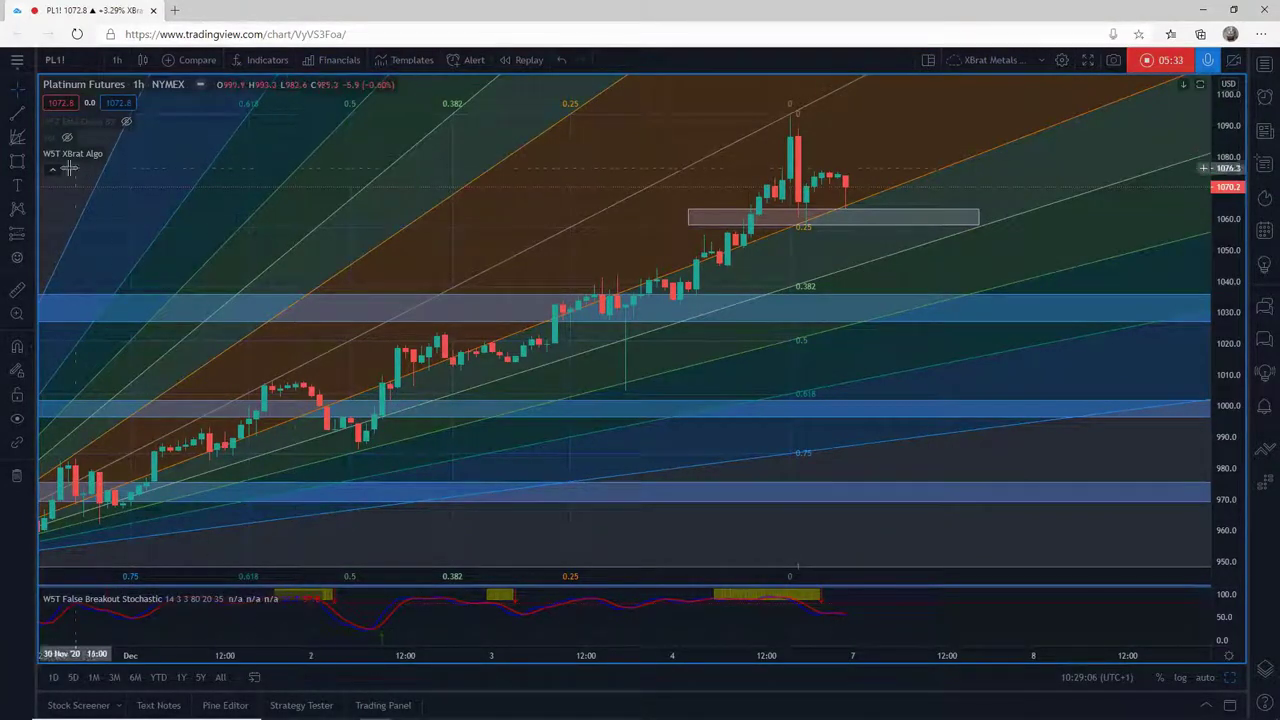
left_click(31, 134)
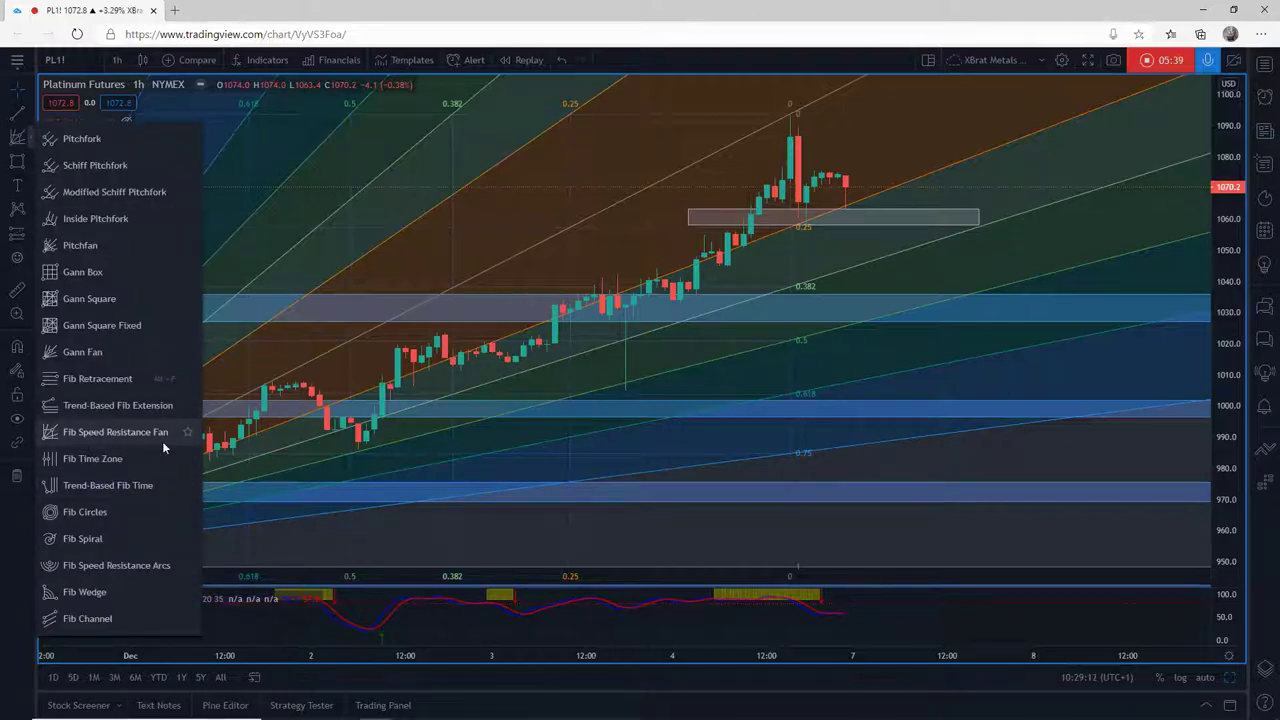
Step: Dismiss the tools list and re-zoom so the Fib fan covers the stretched December rally
left_click(1018, 200)
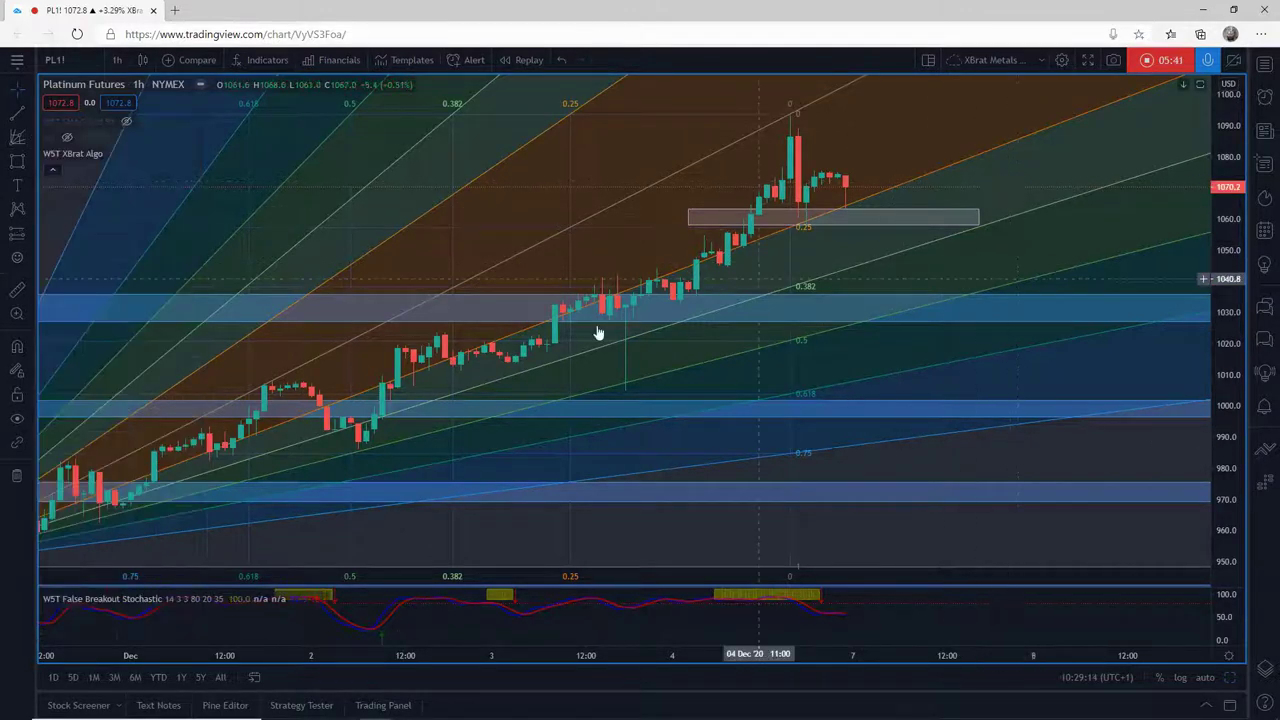
scroll(170, 598, "down", 2)
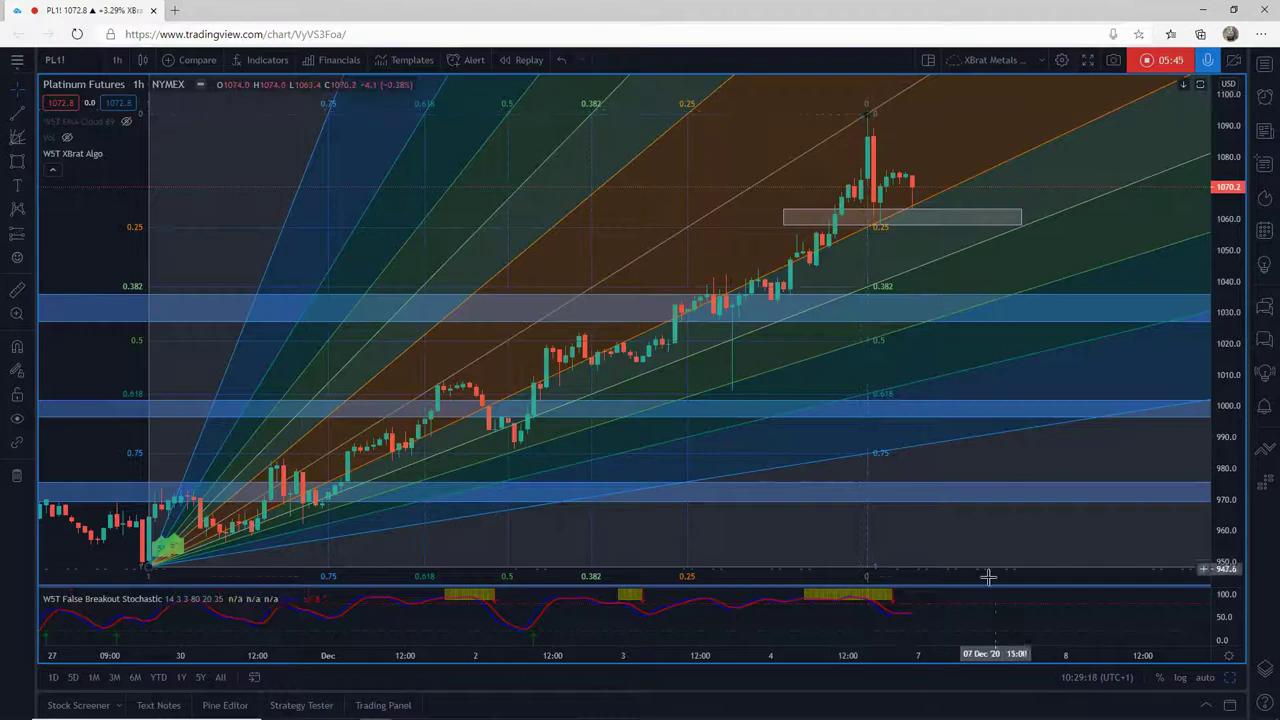
left_click_drag(936, 657, 841, 659)
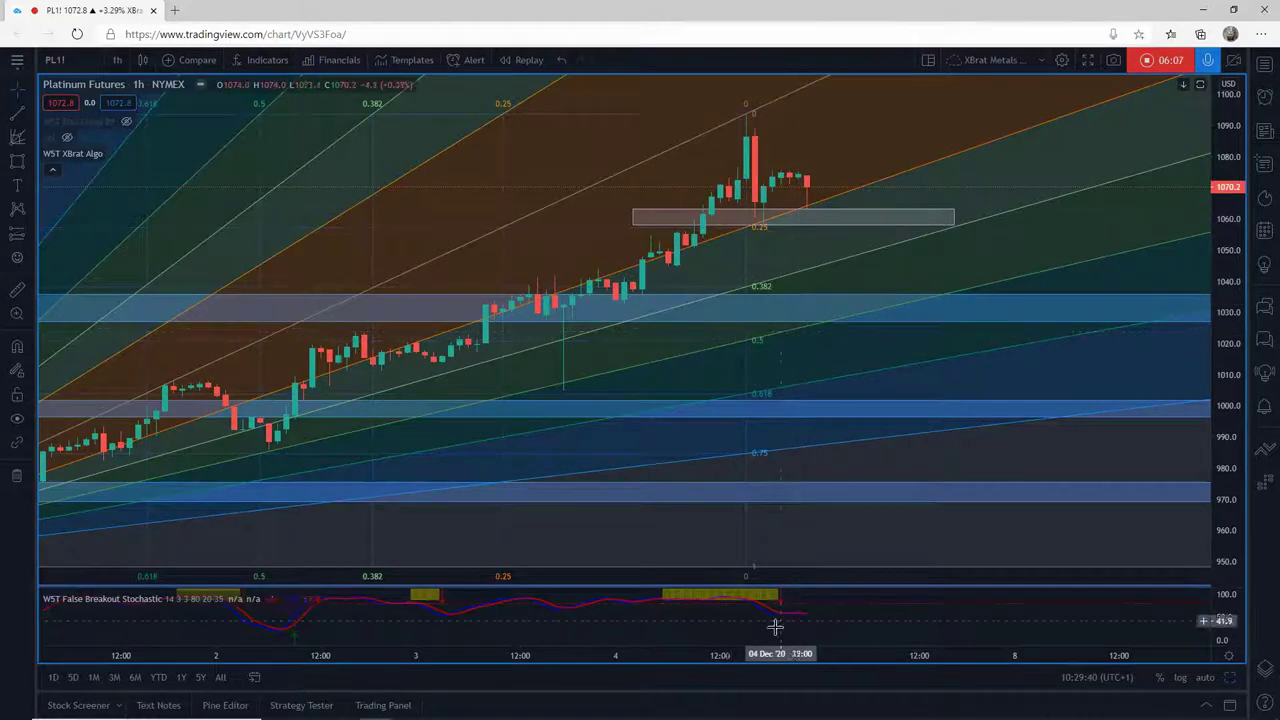
Step: Zoom out to bring the old Fib Speed Resistance Fan into view and delete it
left_click_drag(712, 655, 937, 650)
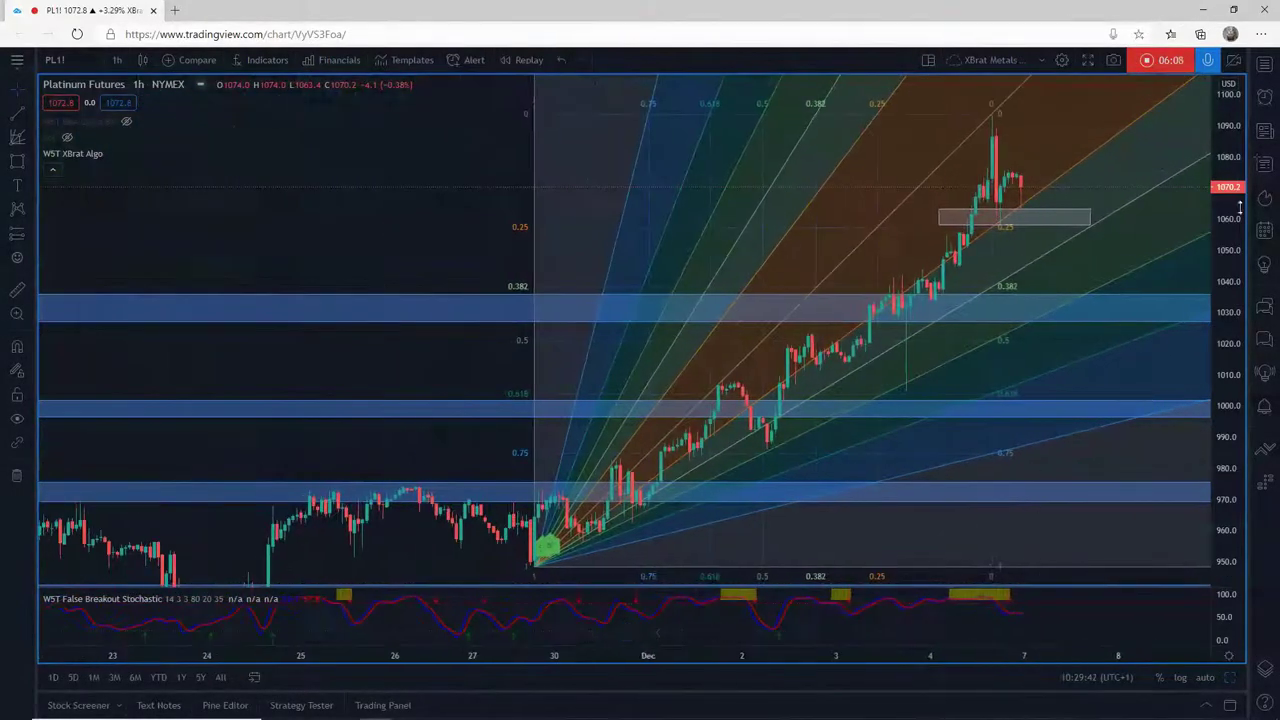
scroll(906, 345, "down", 2)
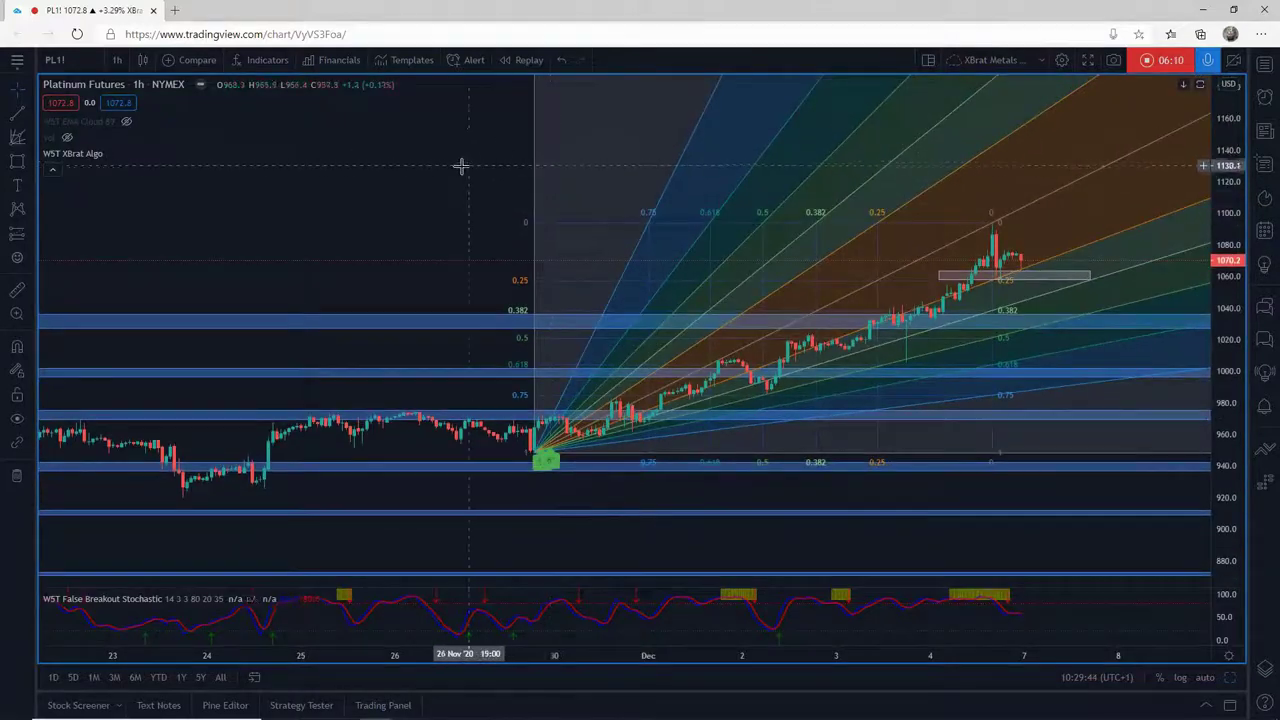
left_click_drag(530, 168, 369, 240)
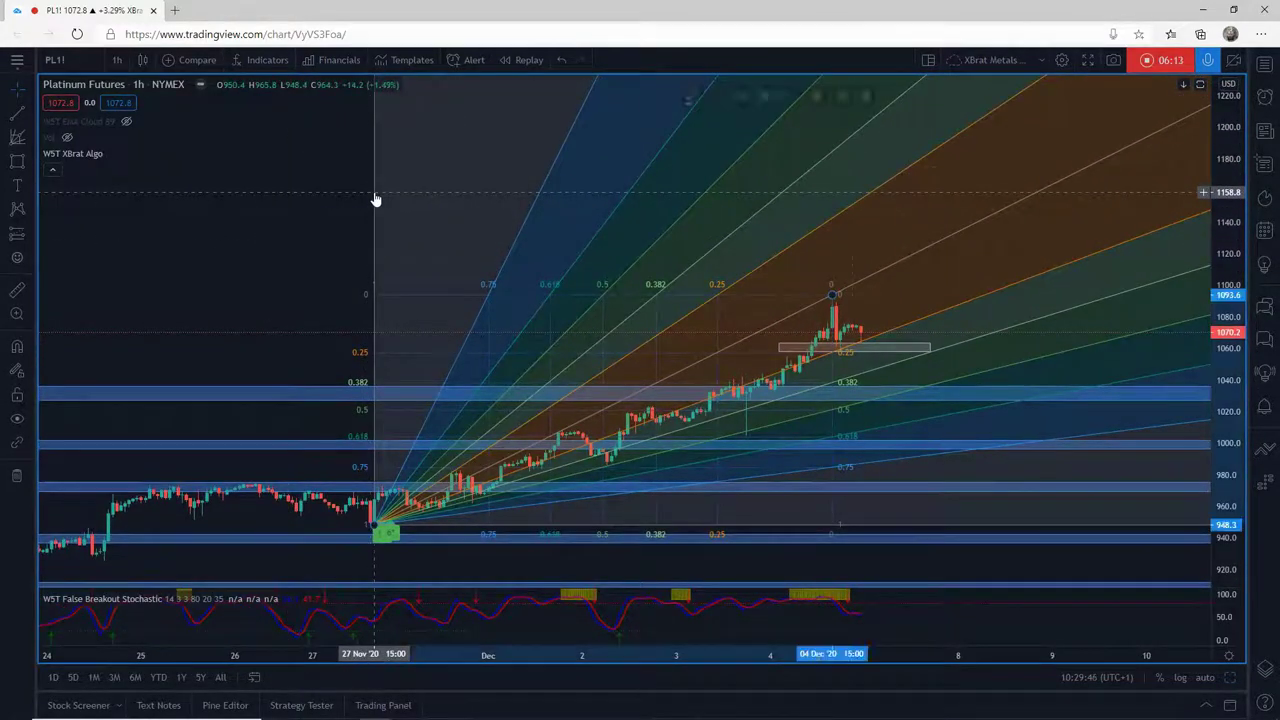
left_click(880, 134)
left_click(871, 96)
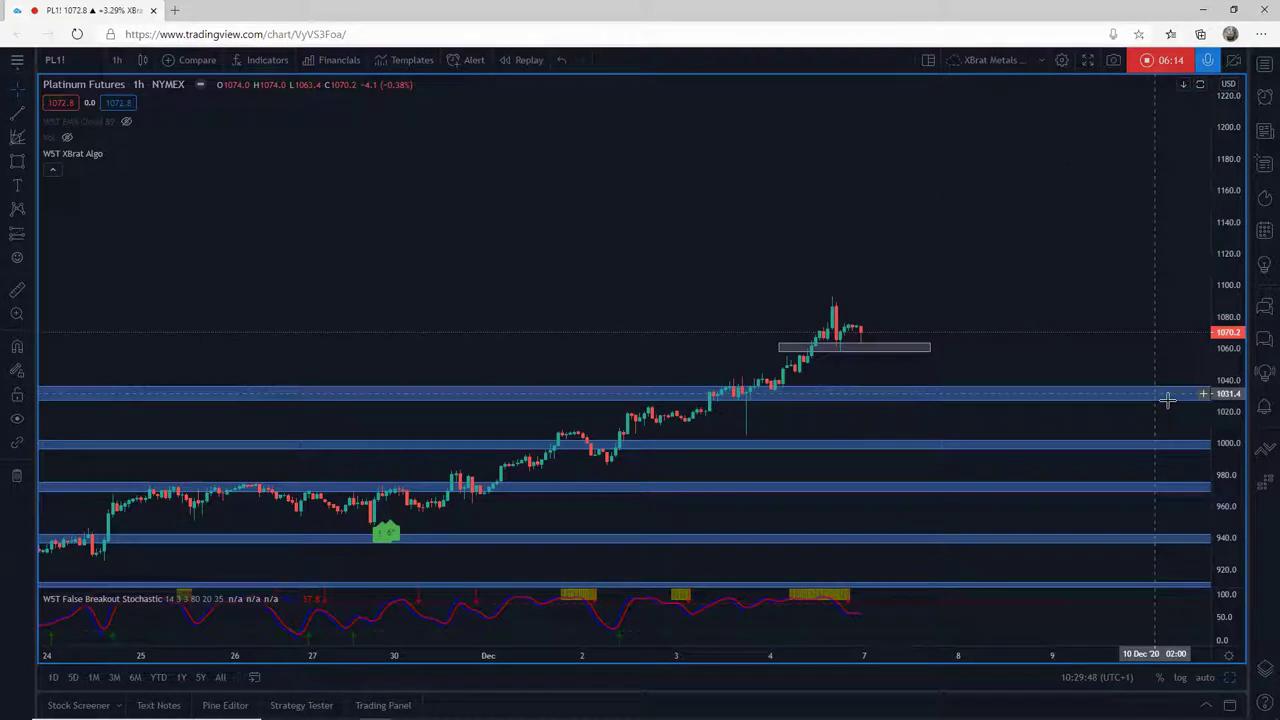
Step: Re-adjust the price and time scales to reframe the late-November-to-December rally
left_click_drag(1228, 400, 1228, 450)
left_click_drag(1066, 366, 1155, 209)
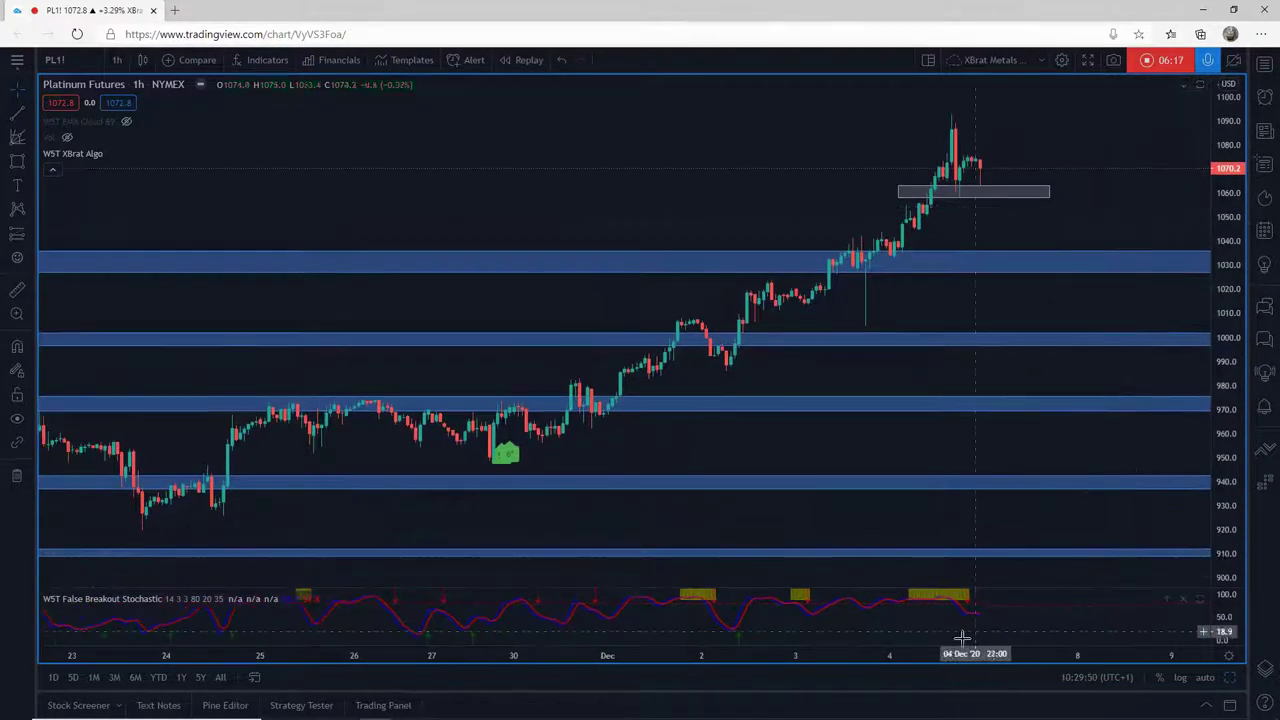
left_click_drag(960, 650, 862, 664)
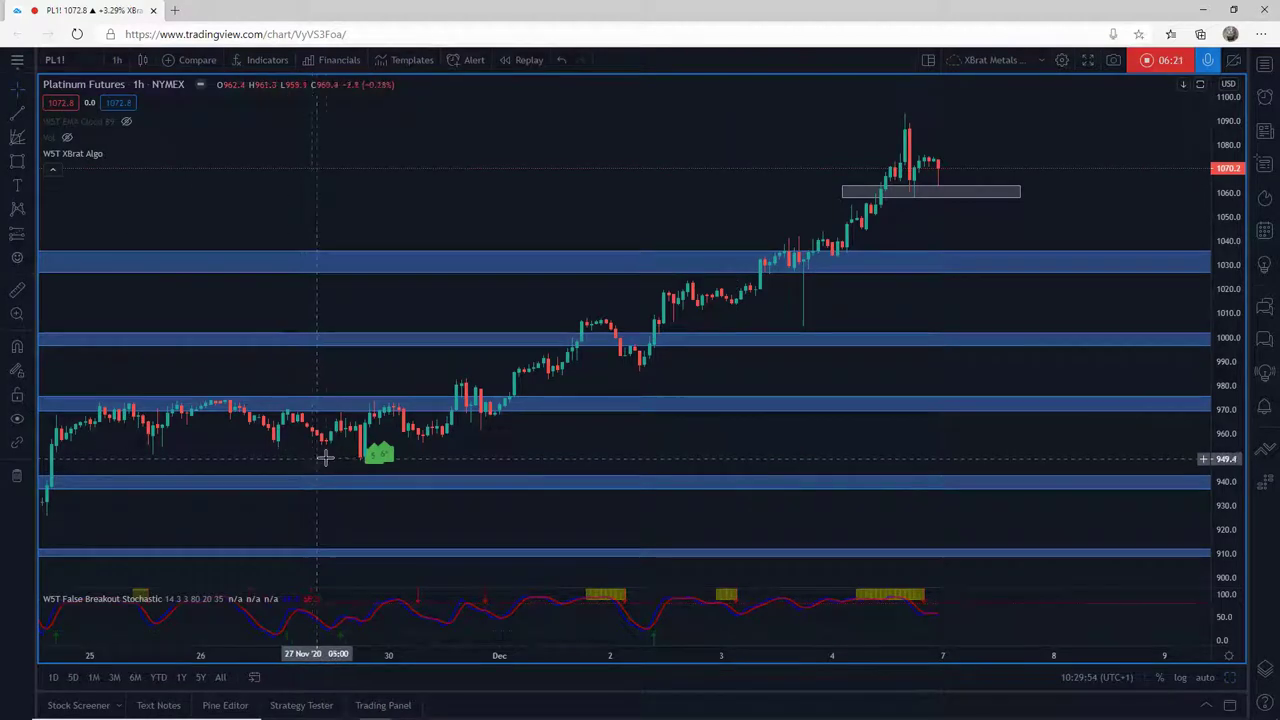
left_click_drag(591, 448, 633, 499)
mouse_move(615, 635)
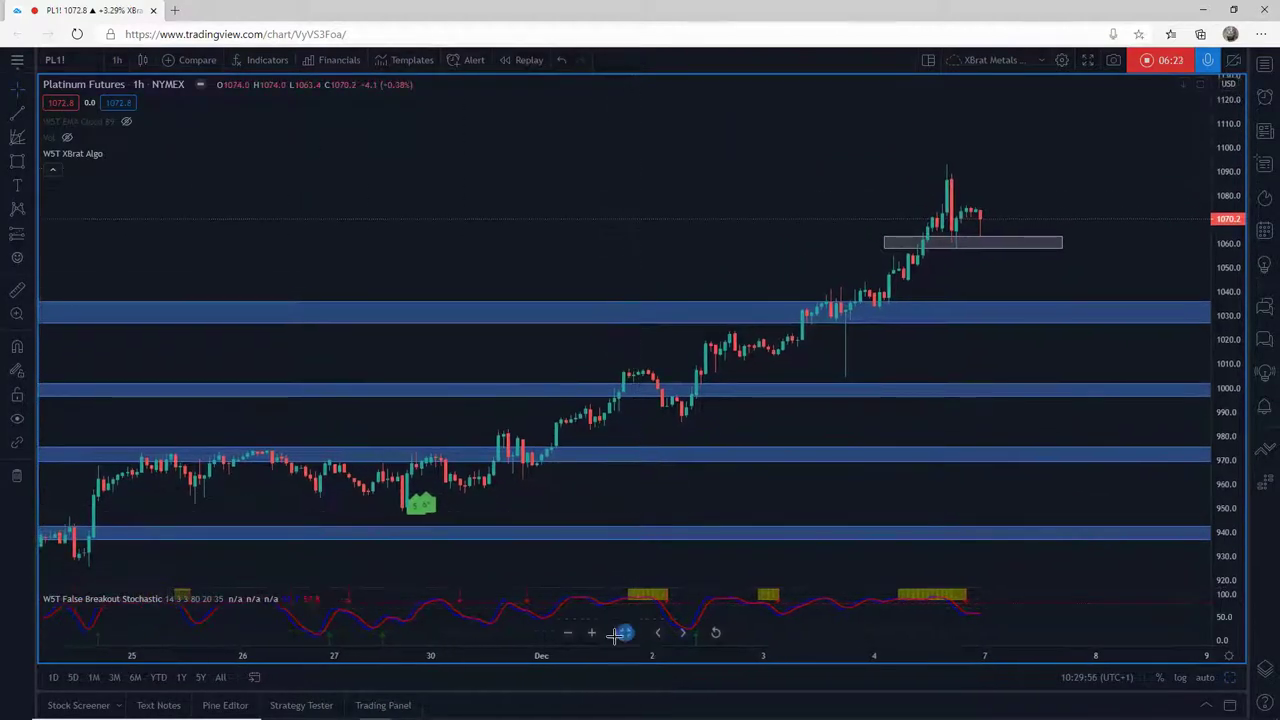
scroll(618, 633, "up", 3)
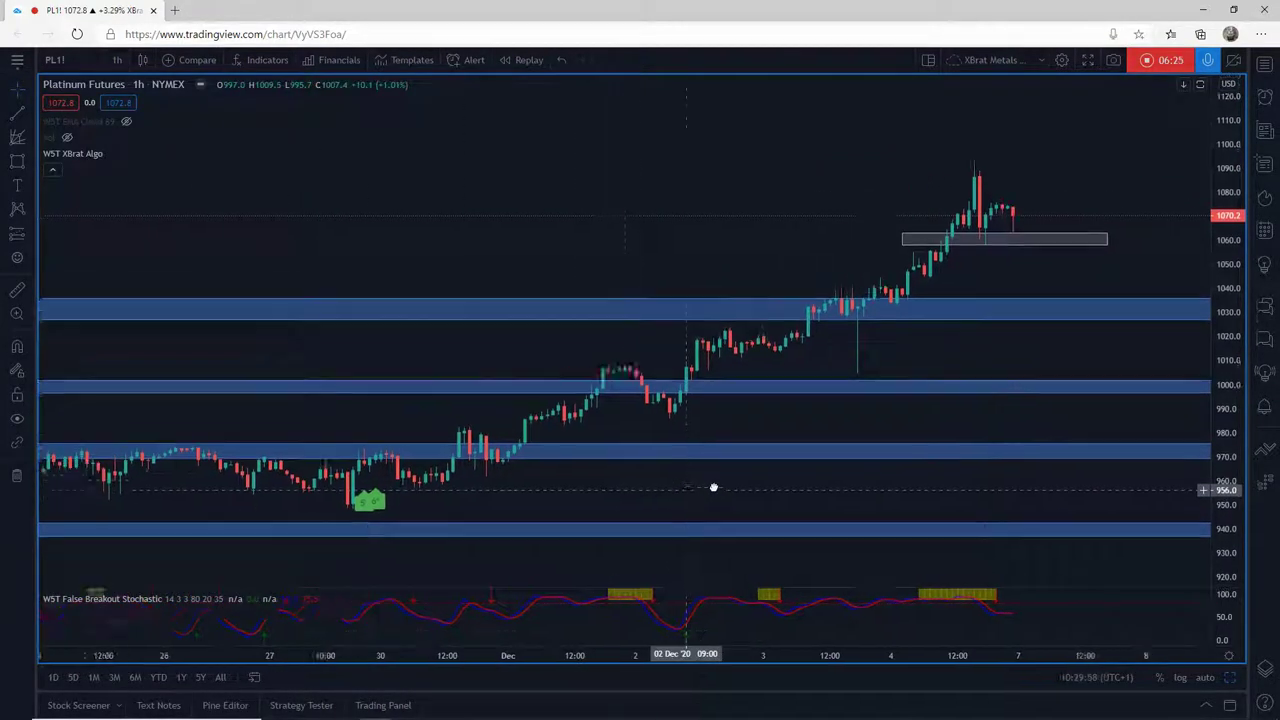
left_click_drag(1225, 470, 1197, 449)
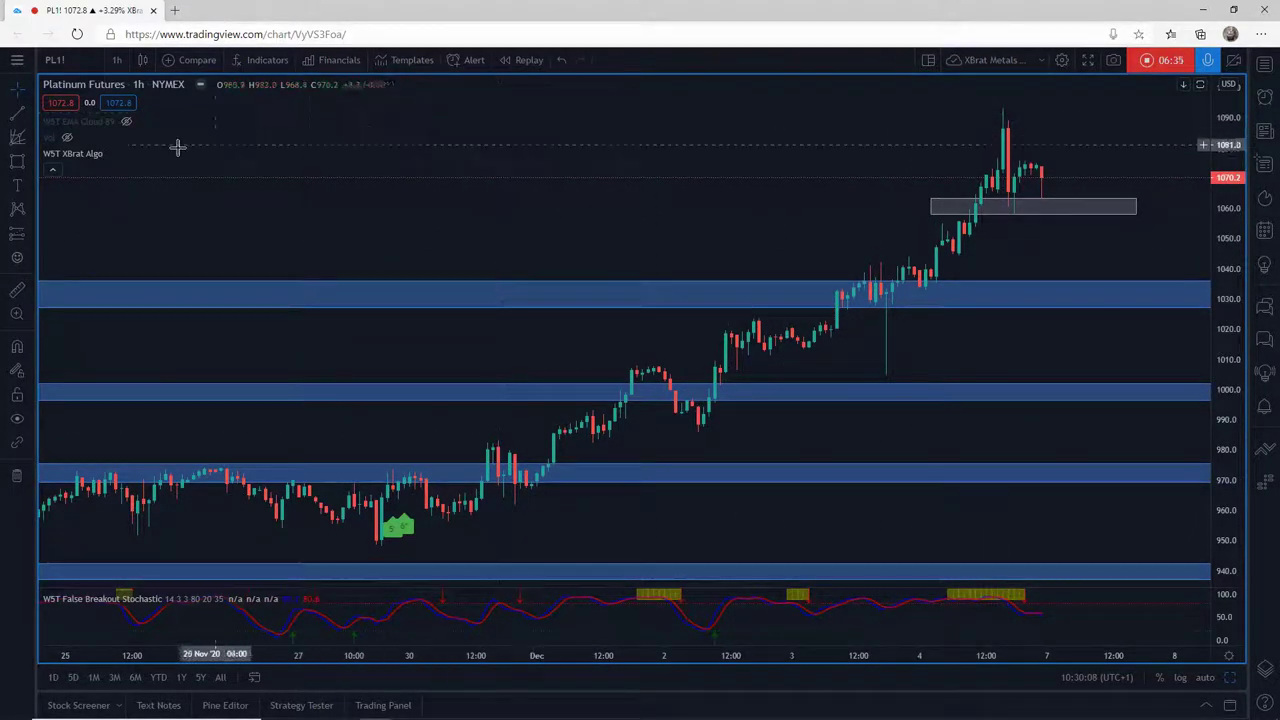
Step: Draw a new Fib Speed Resistance Fan from the Nov 27 low near 948.8 to the Dec 4 high near 1092.9
left_click(33, 143)
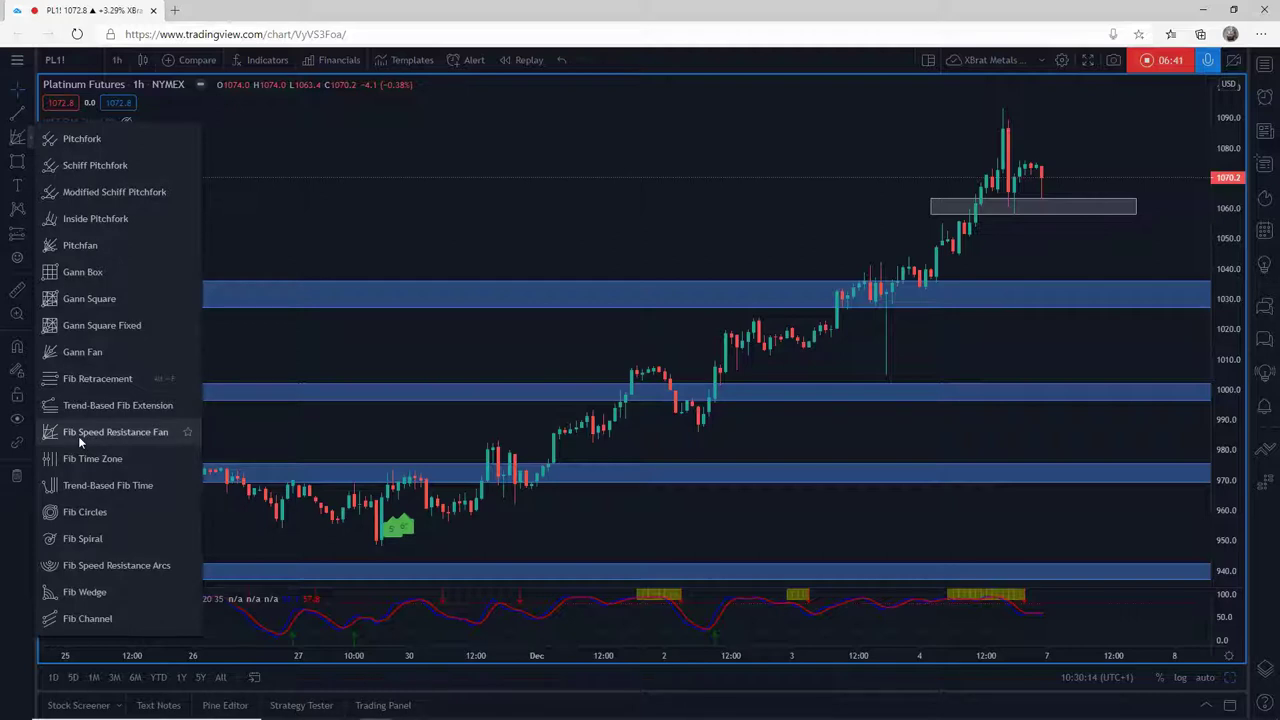
left_click(115, 433)
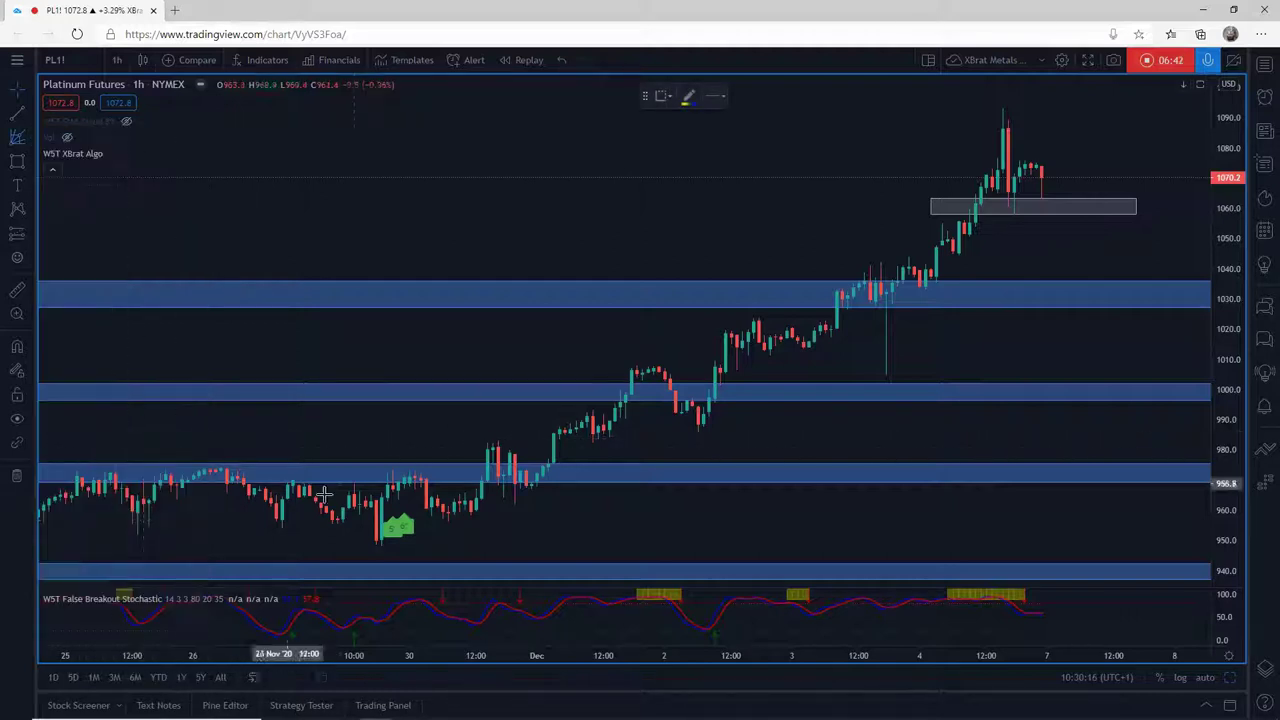
left_click(380, 543)
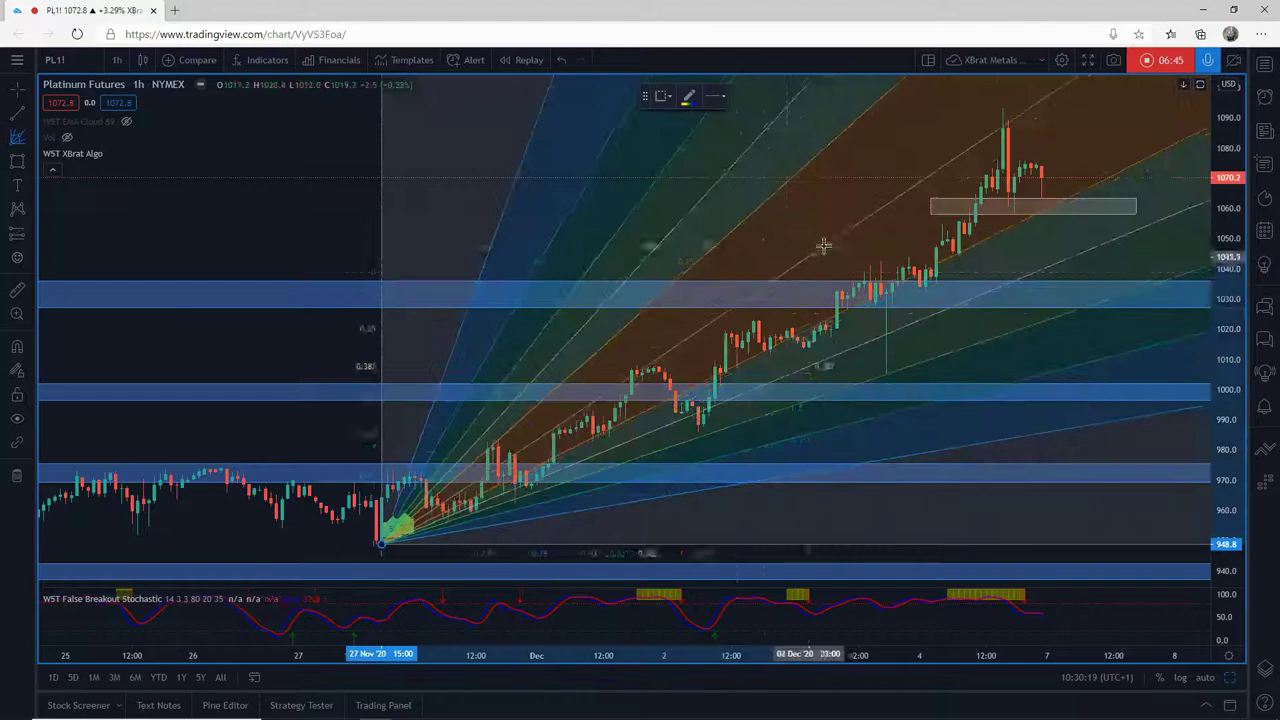
left_click(1003, 107)
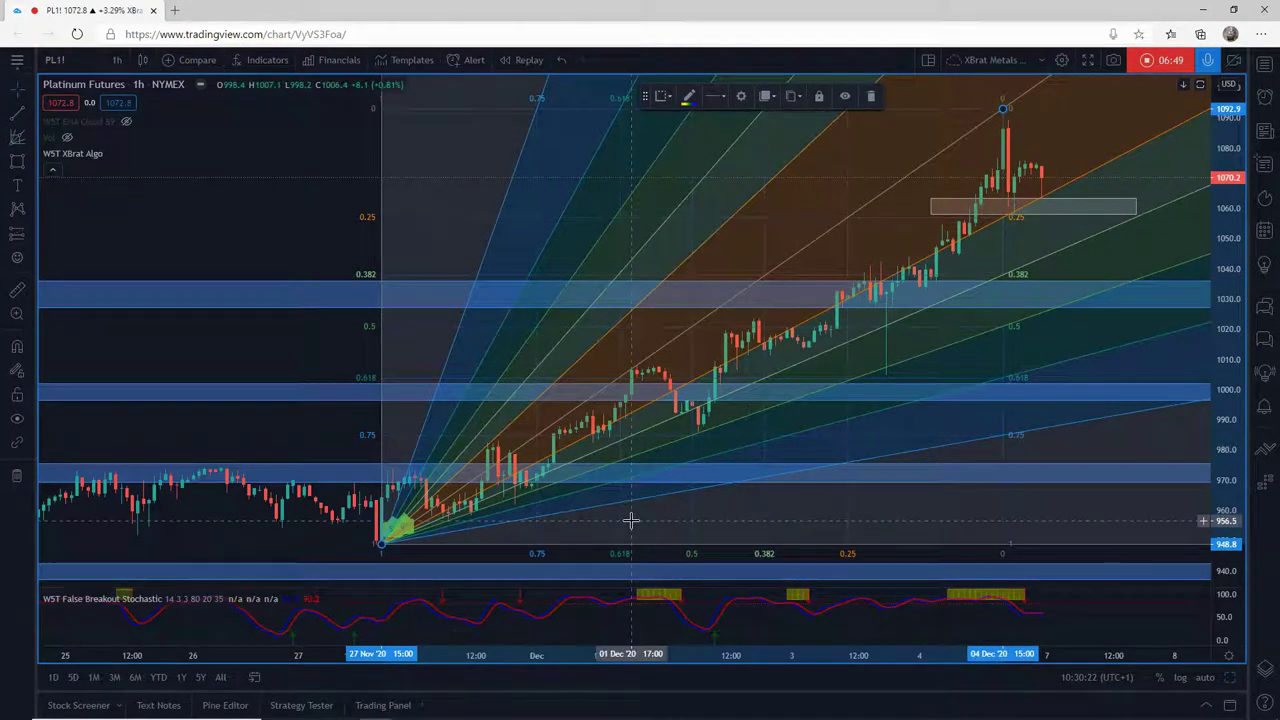
left_click_drag(620, 653, 495, 651)
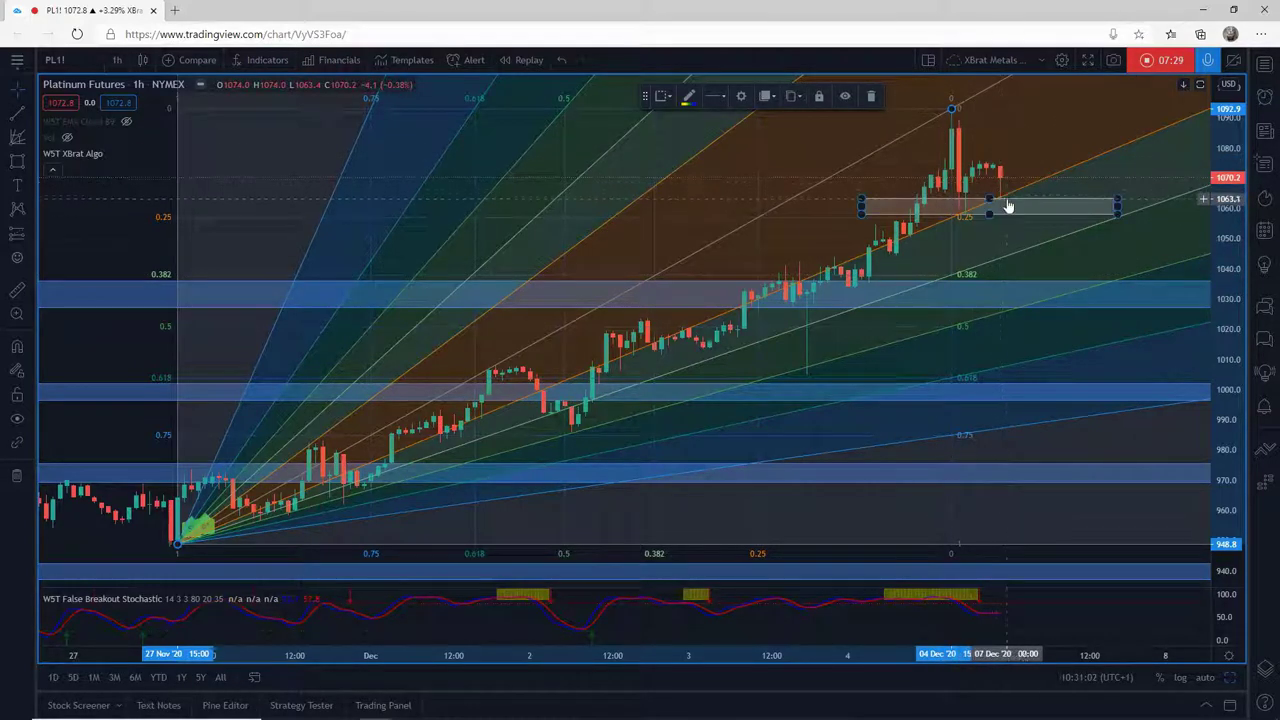
left_click_drag(1080, 246, 864, 210)
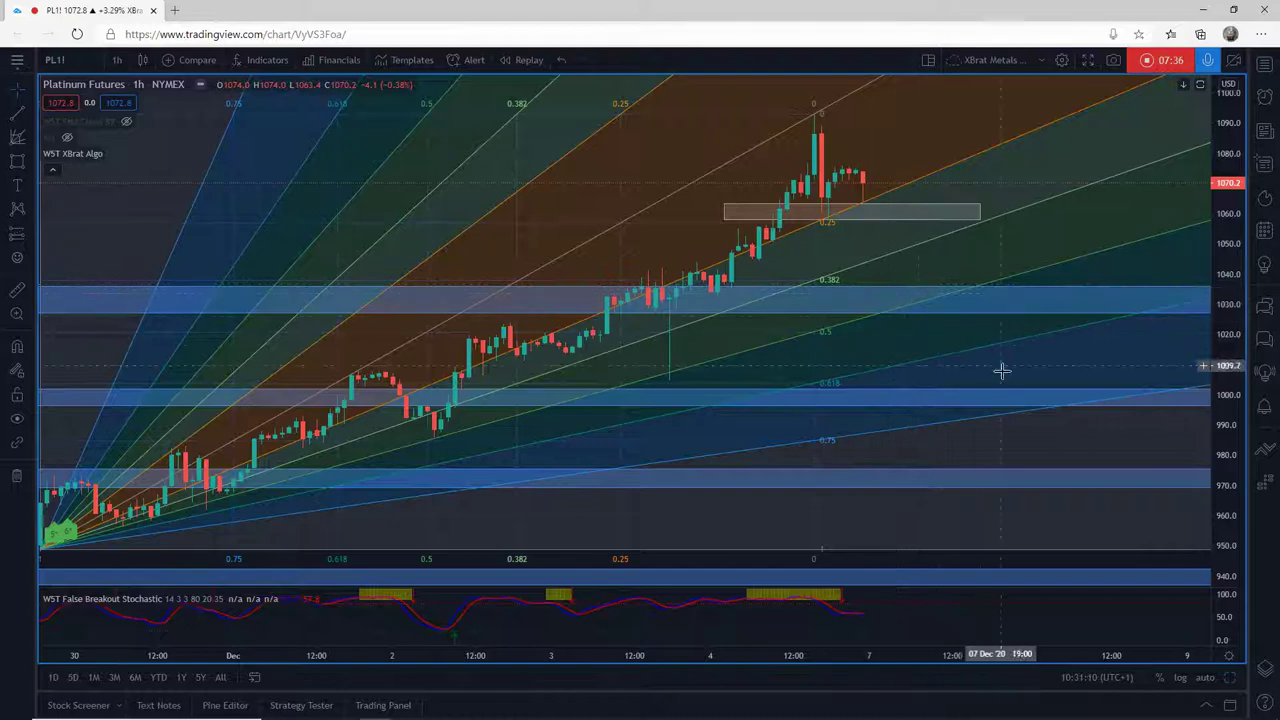
Step: Compress the time and price scales until the entire new fan fits in view
left_click_drag(756, 657, 1000, 450)
left_click_drag(1230, 175, 1228, 200)
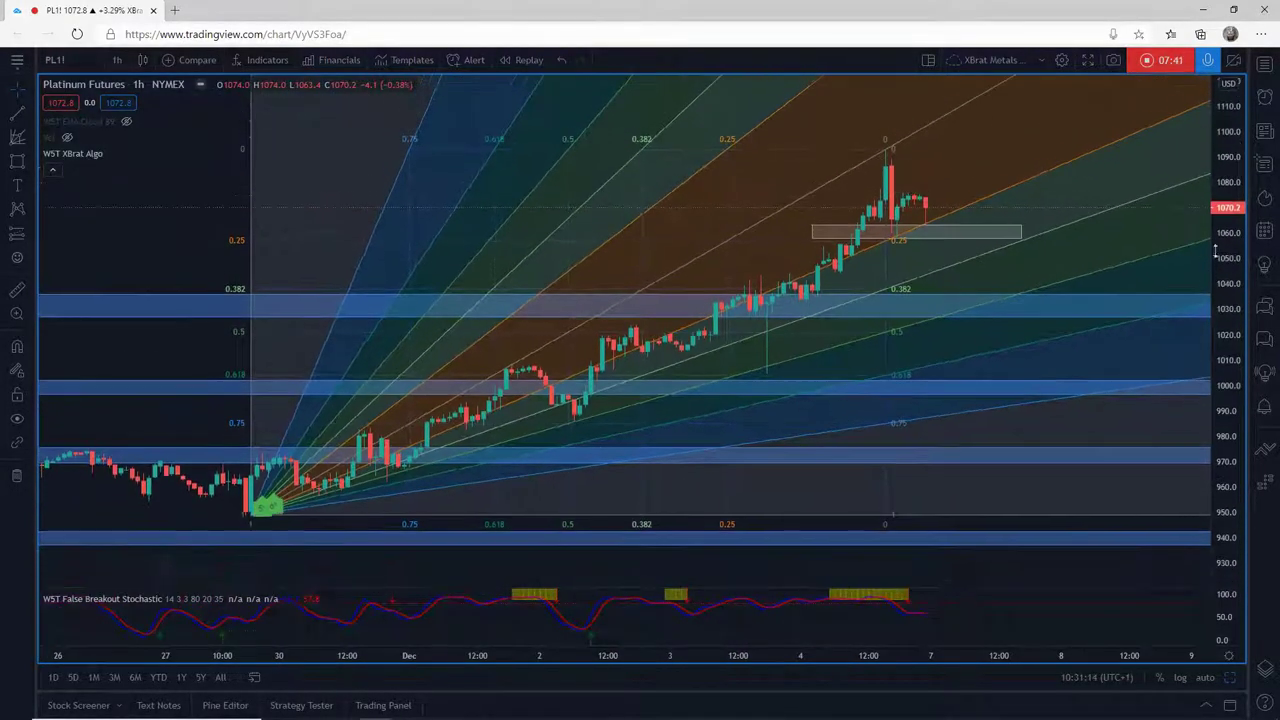